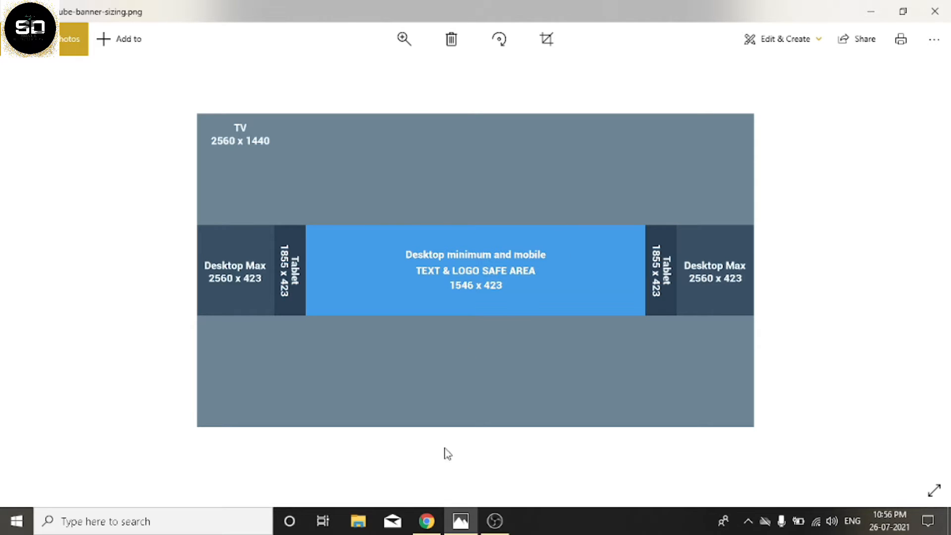
{"action": "left_click", "coordinate": [419, 514]}
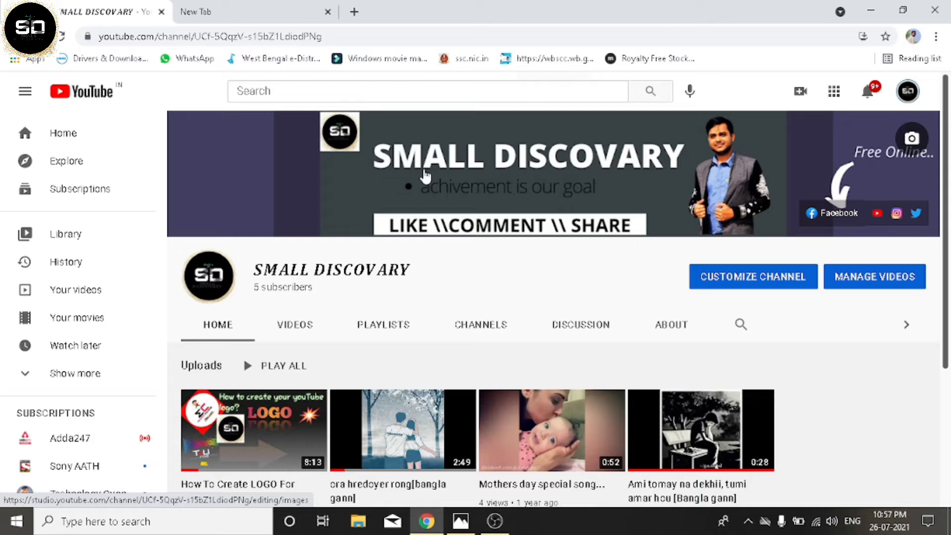
{"action": "left_click", "coordinate": [274, 9]}
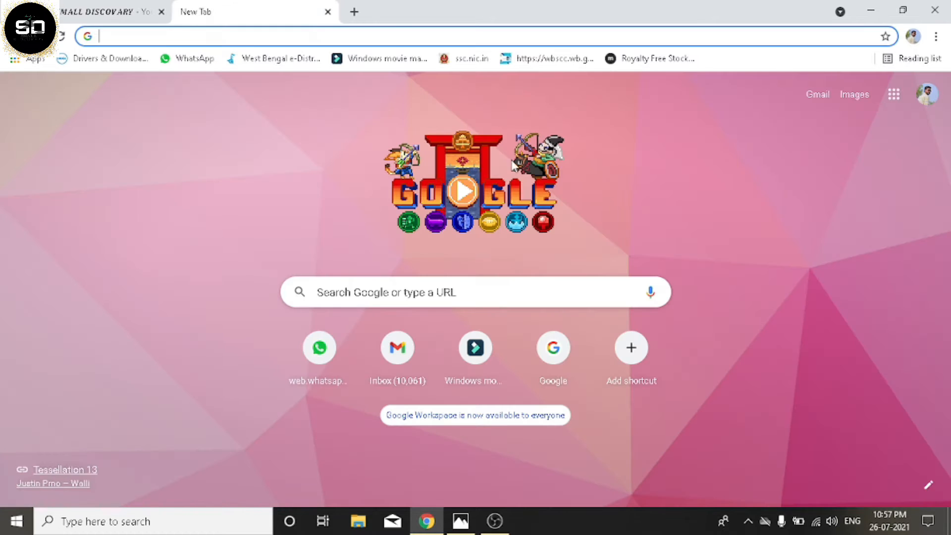
{"action": "left_click", "coordinate": [407, 288]}
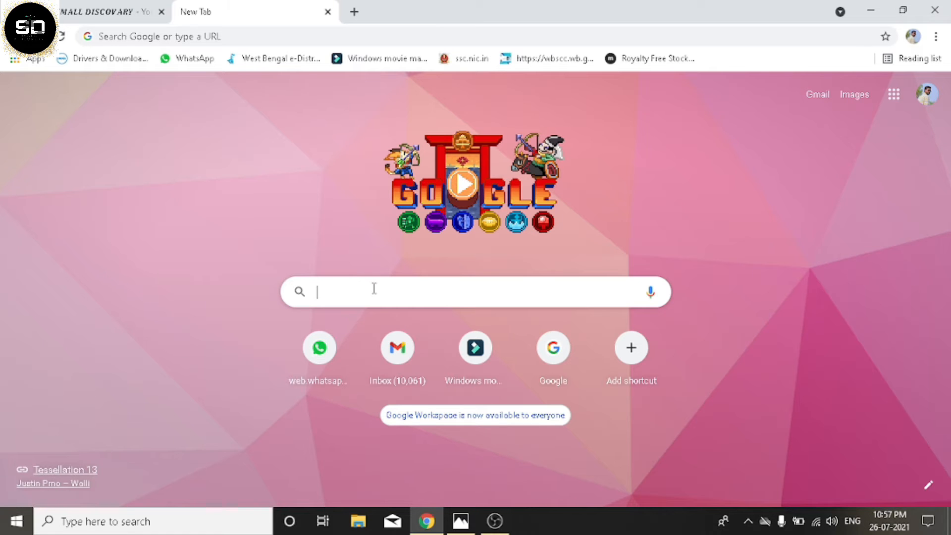
{"action": "type", "text": "www"}
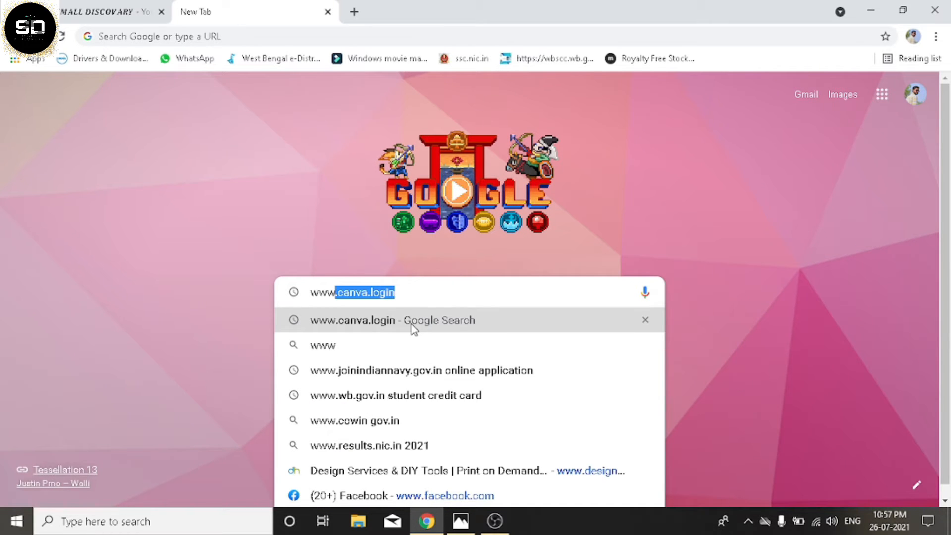
{"action": "left_click", "coordinate": [377, 326]}
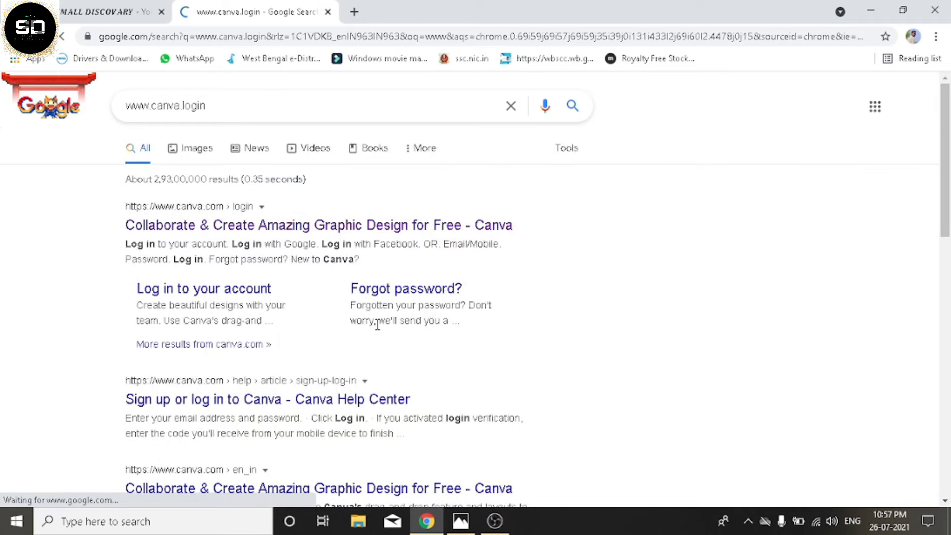
{"action": "left_click", "coordinate": [331, 237]}
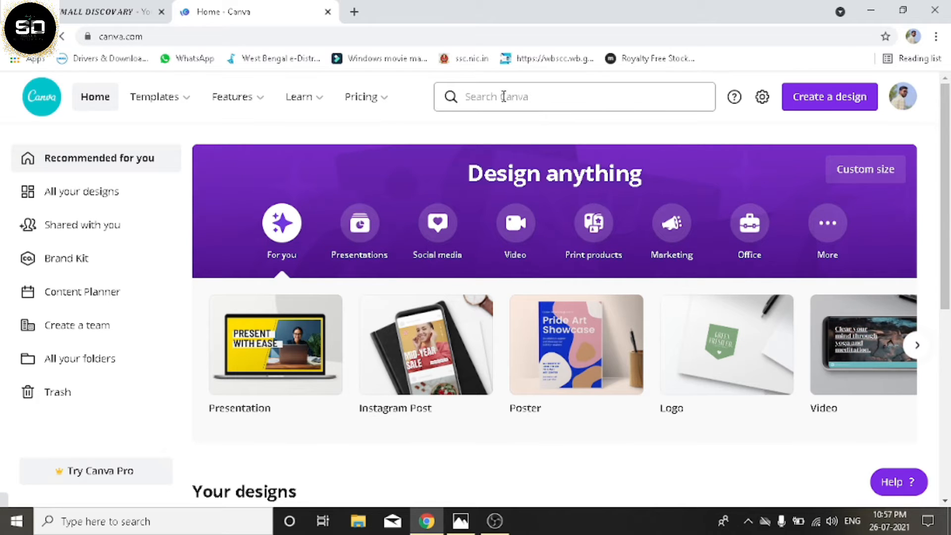
Find the YouTube Channel Art format (2560 × 1440 px) in Canva and create a blank design from it
{"action": "left_click", "coordinate": [531, 96]}
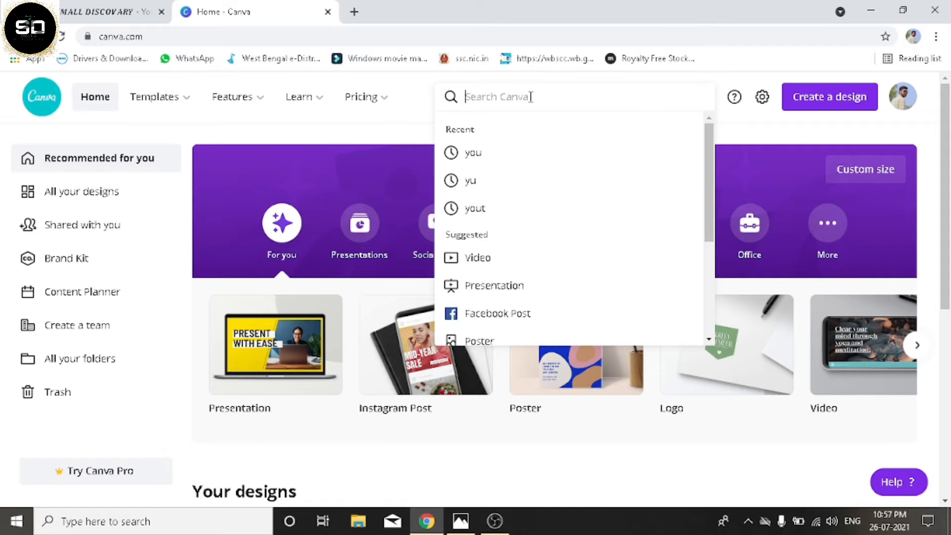
{"action": "type", "text": "you"}
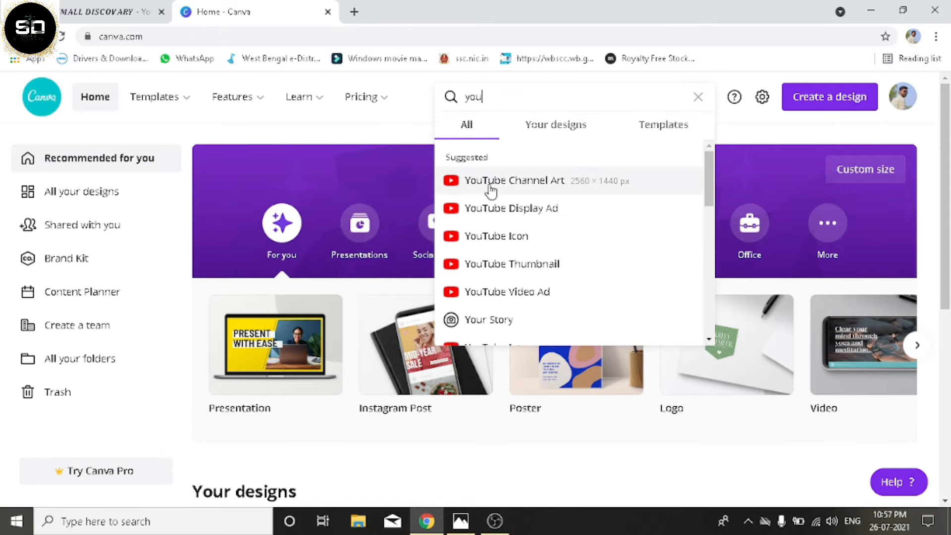
{"action": "left_click", "coordinate": [542, 184]}
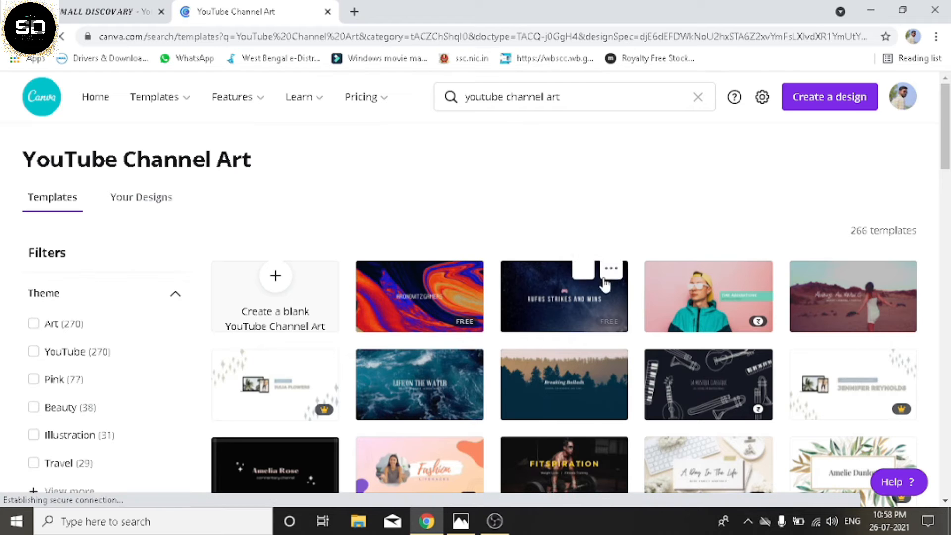
{"action": "left_click", "coordinate": [593, 323]}
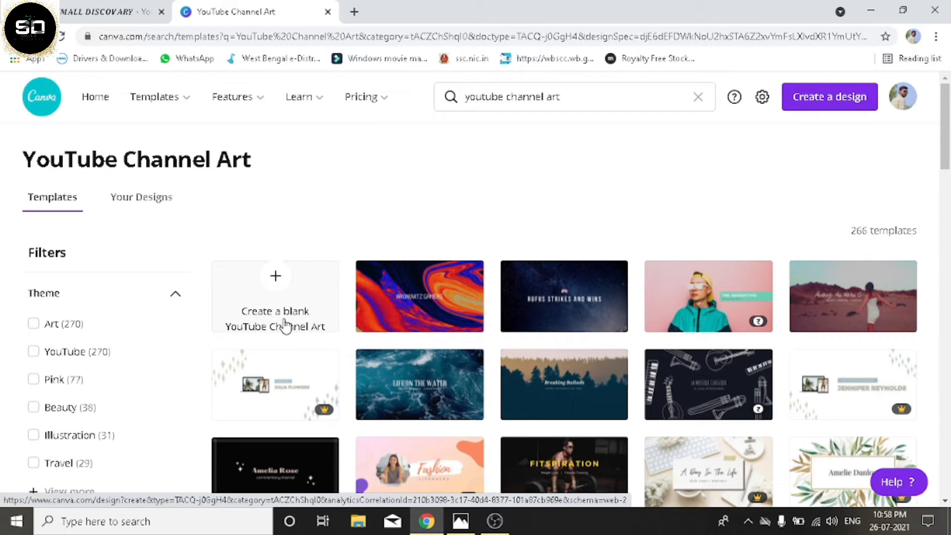
{"action": "left_click", "coordinate": [275, 299]}
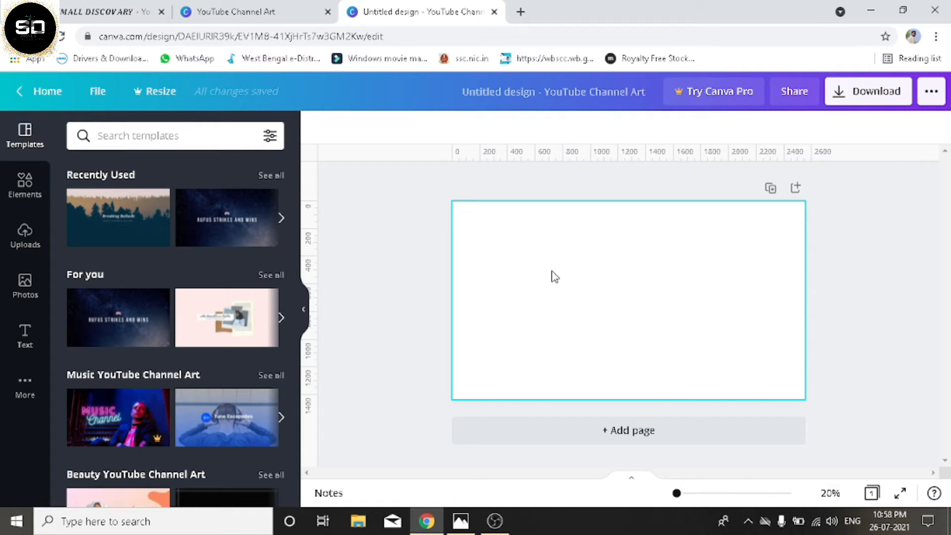
Filter the design templates by the custom colour #4D3333
{"action": "left_click", "coordinate": [302, 315]}
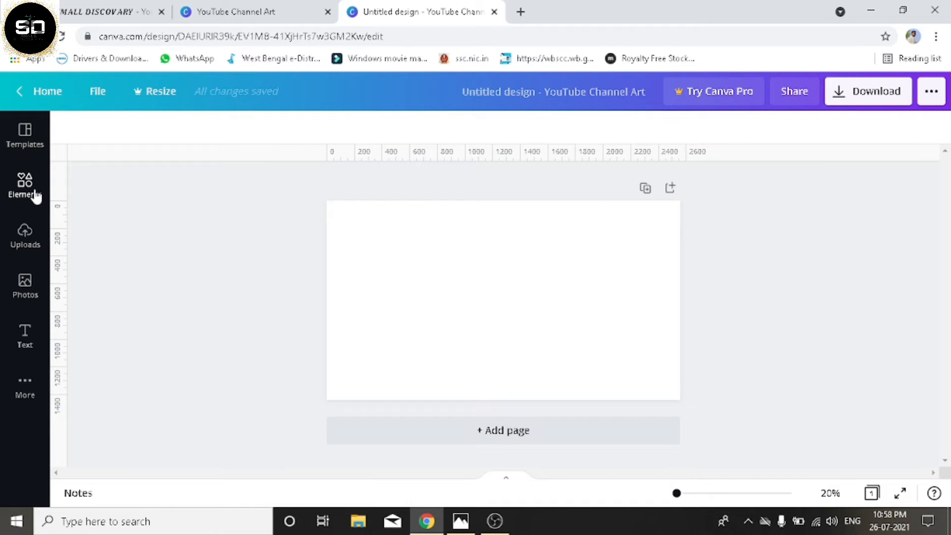
{"action": "left_click", "coordinate": [19, 135]}
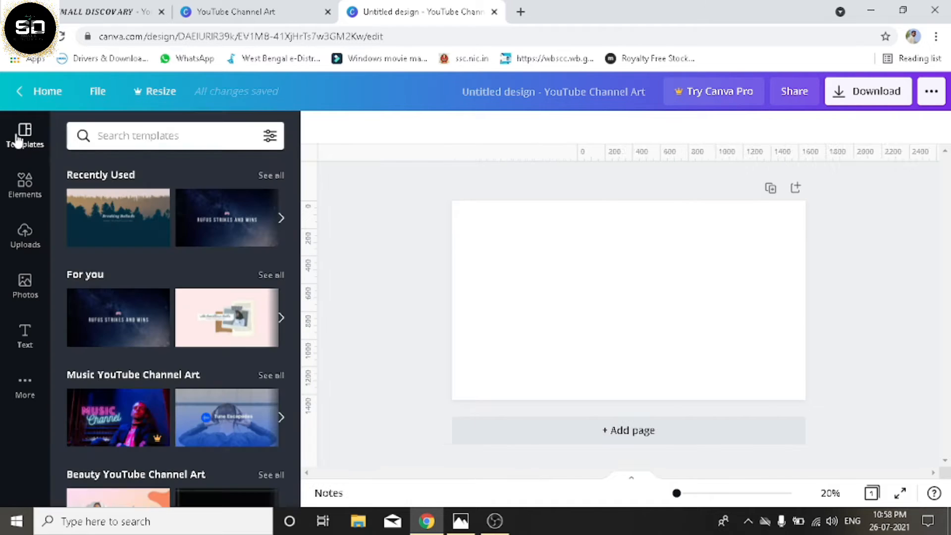
{"action": "left_click", "coordinate": [269, 138]}
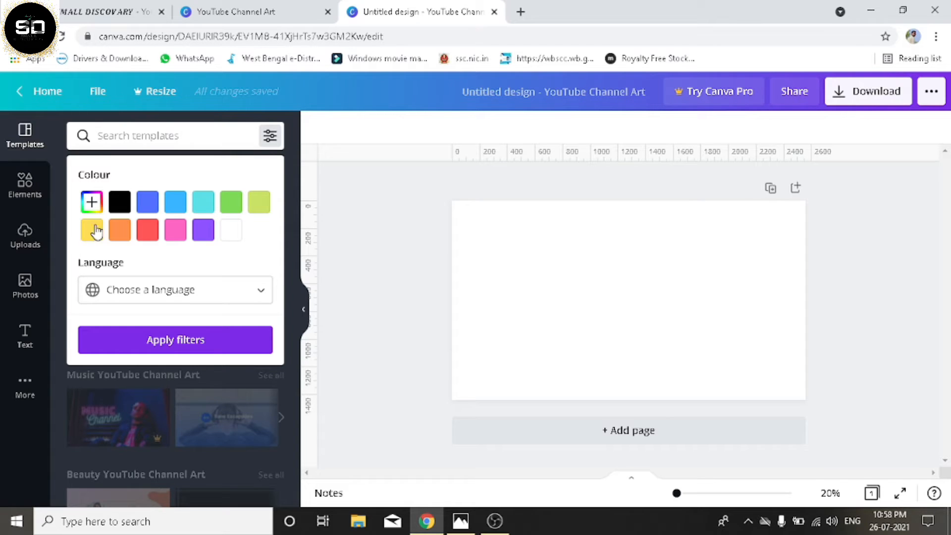
{"action": "left_click", "coordinate": [93, 204]}
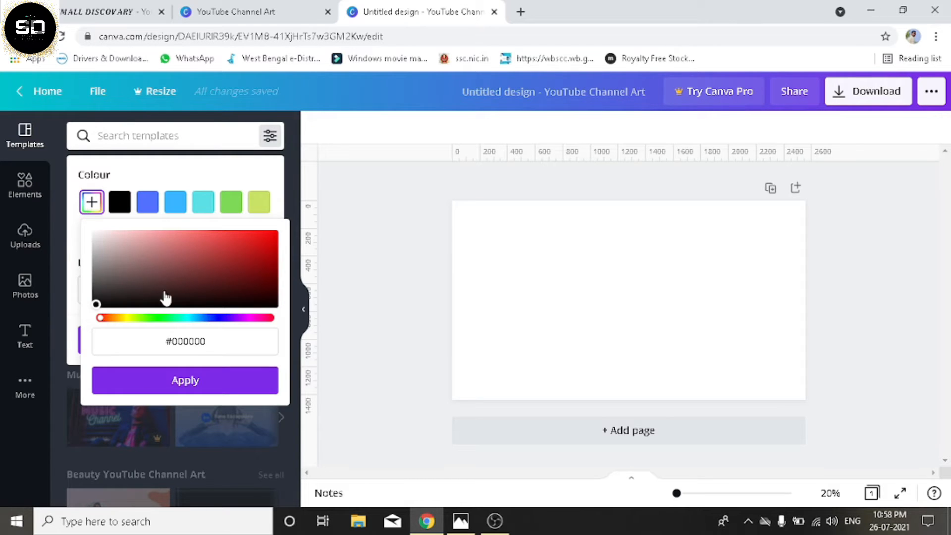
{"action": "mouse_move", "coordinate": [96, 304]}
{"action": "left_mouse_down"}
{"action": "mouse_move", "coordinate": [159, 276]}
{"action": "mouse_move", "coordinate": [155, 288]}
{"action": "left_mouse_up"}
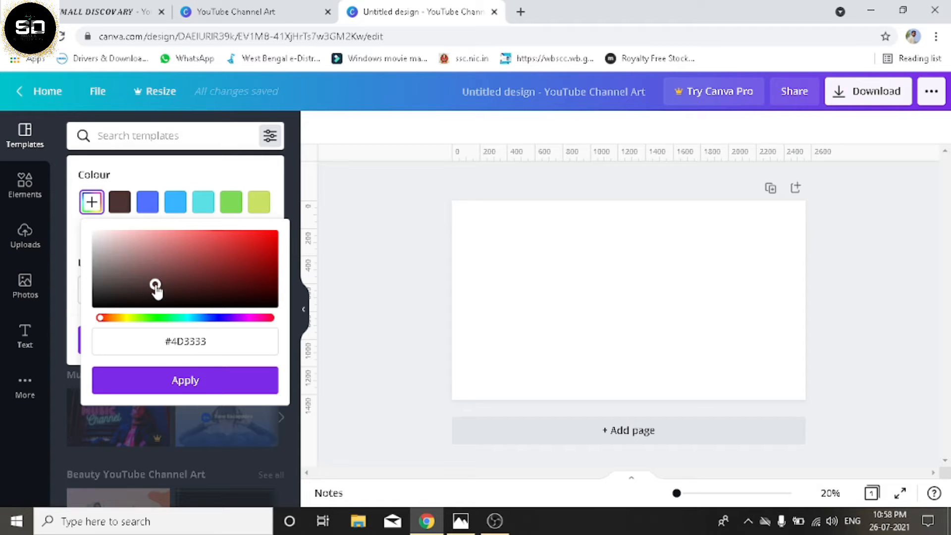
{"action": "left_click", "coordinate": [186, 380]}
Give the blank page a custom dark indigo background colour
{"action": "left_click", "coordinate": [593, 271]}
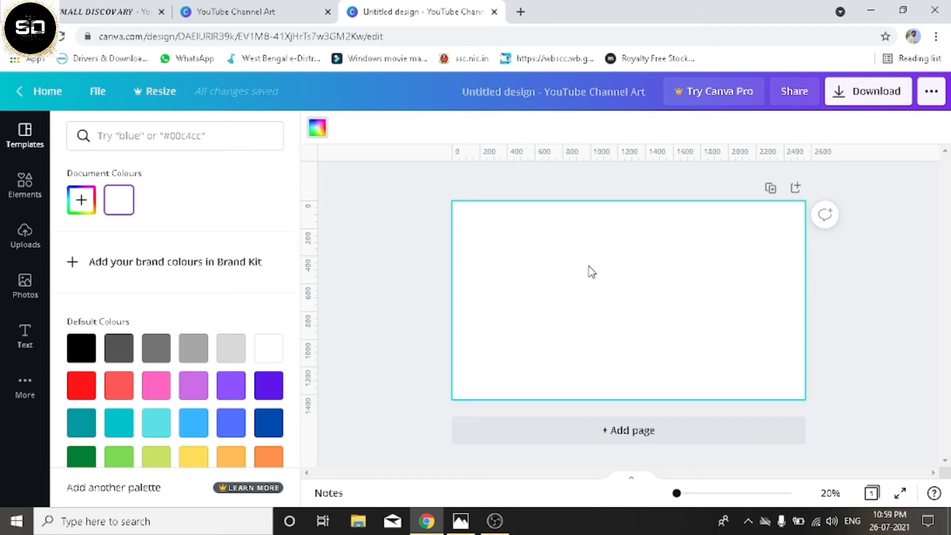
{"action": "left_click", "coordinate": [318, 130]}
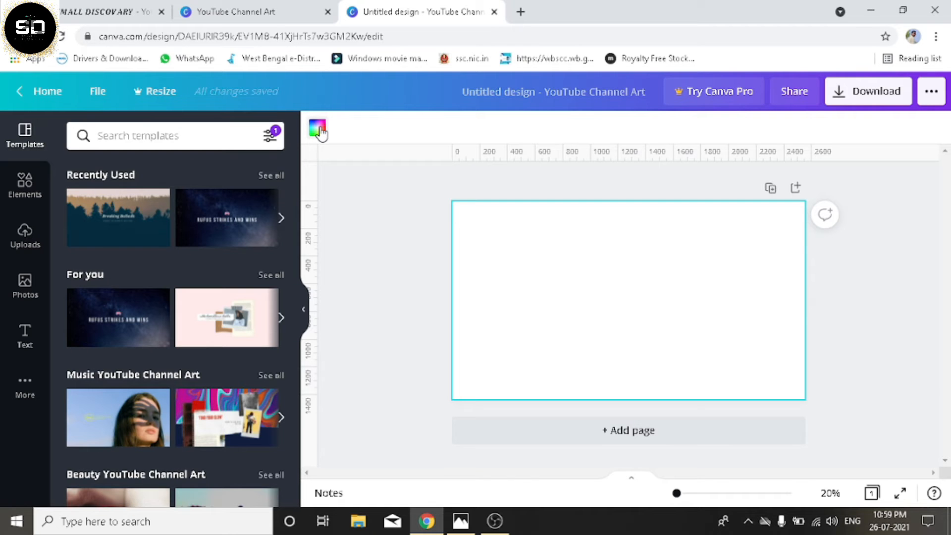
{"action": "left_click", "coordinate": [318, 130]}
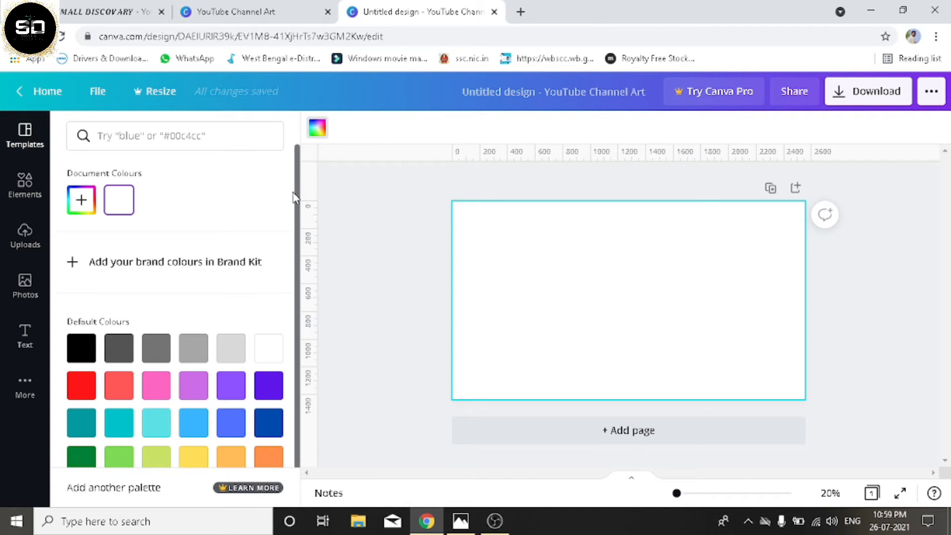
{"action": "scroll", "coordinate": [295, 238], "scroll_direction": "down", "scroll_amount": 1}
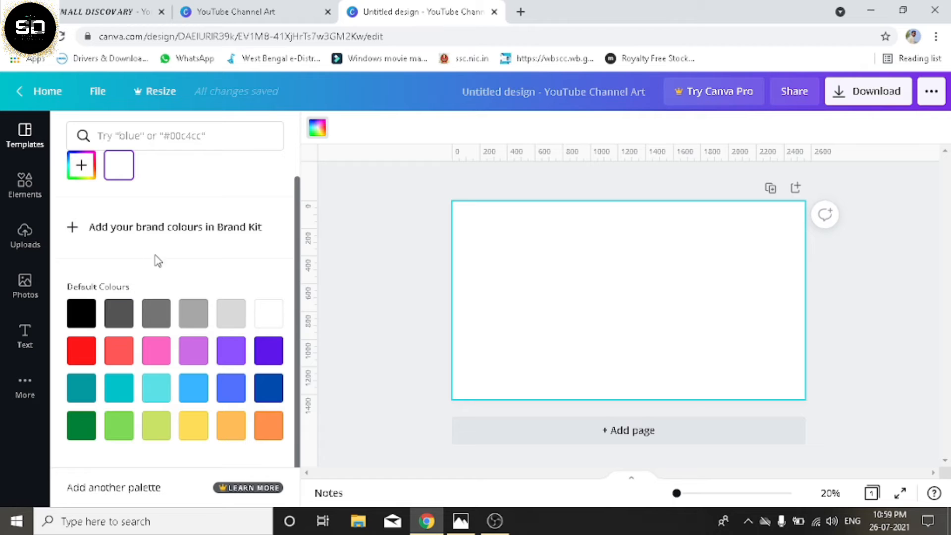
{"action": "left_click", "coordinate": [82, 165]}
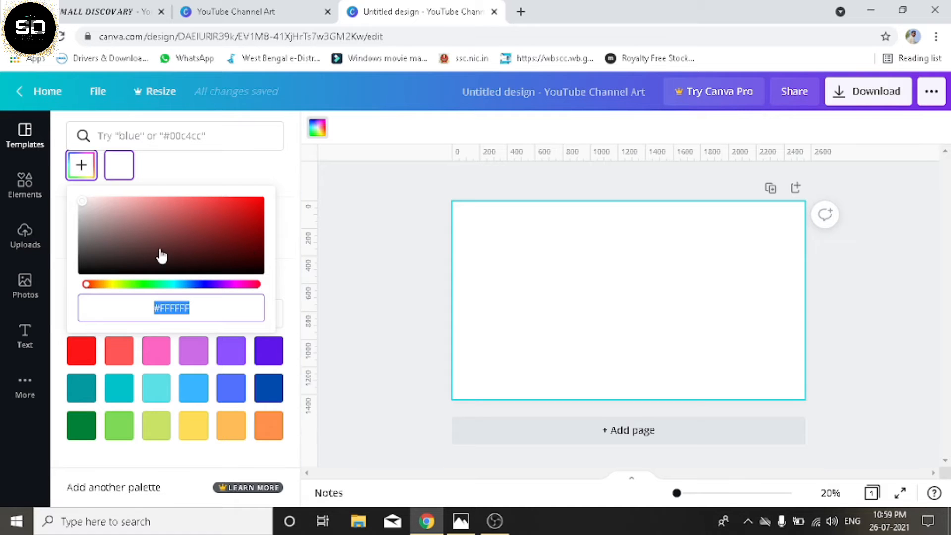
{"action": "left_click_drag", "start_coordinate": [87, 210], "coordinate": [162, 246]}
{"action": "left_click_drag", "start_coordinate": [104, 291], "coordinate": [204, 291]}
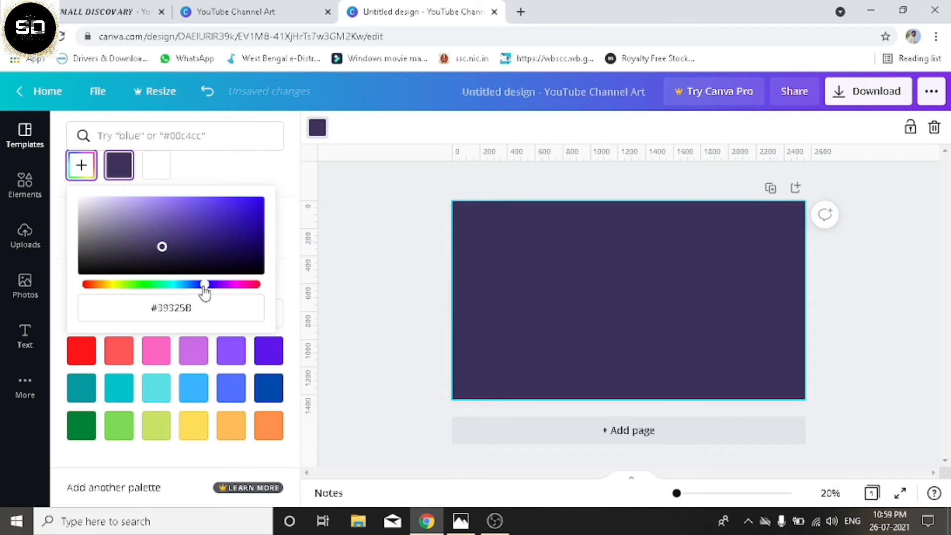
{"action": "left_click", "coordinate": [164, 249]}
{"action": "left_click_drag", "start_coordinate": [164, 248], "coordinate": [163, 249]}
{"action": "left_click", "coordinate": [391, 278]}
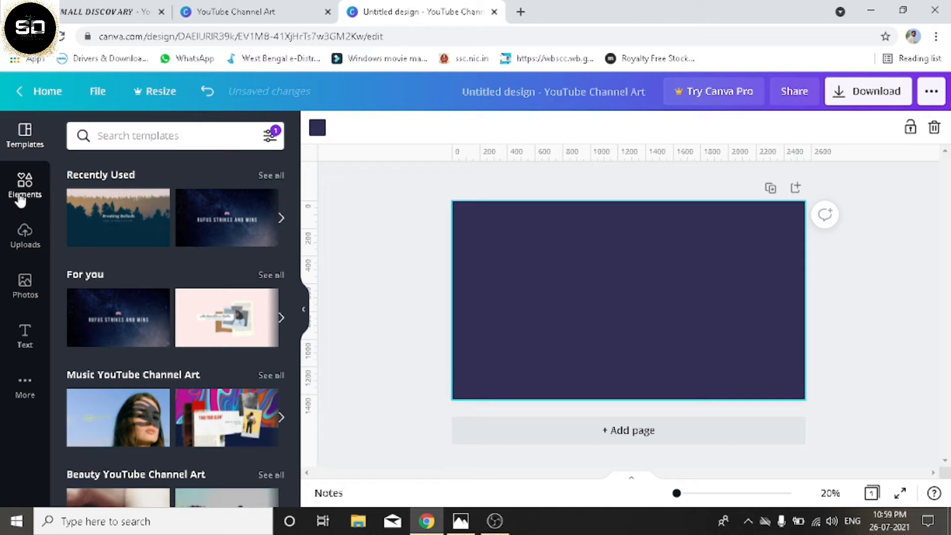
Add a square from Lines & Shapes and place it near the middle of the page
{"action": "left_click", "coordinate": [23, 193]}
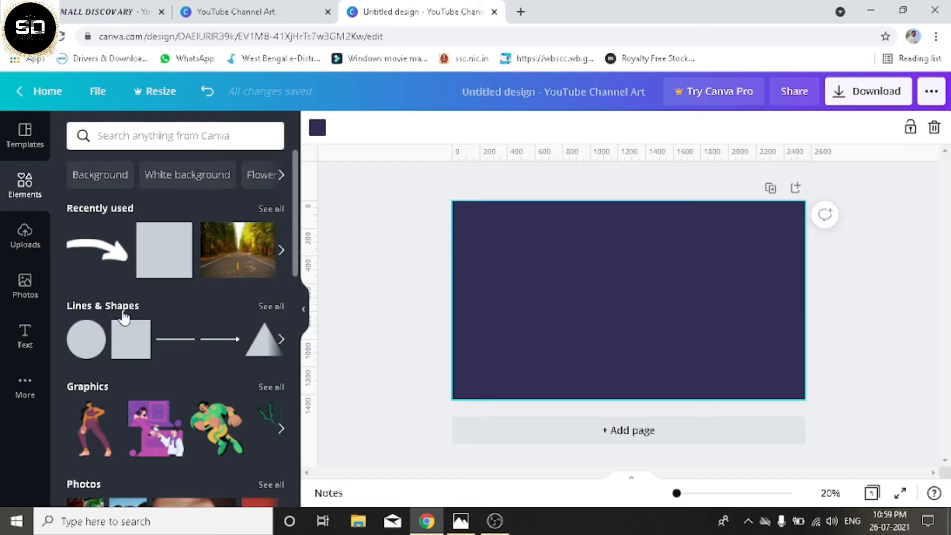
{"action": "left_click", "coordinate": [122, 339]}
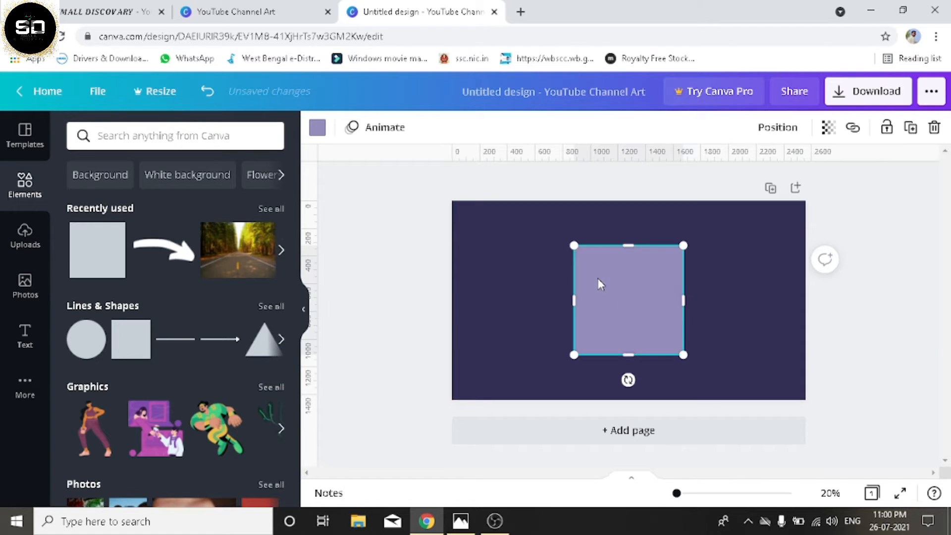
{"action": "mouse_move", "coordinate": [635, 286]}
{"action": "left_mouse_down"}
{"action": "mouse_move", "coordinate": [616, 287]}
{"action": "mouse_move", "coordinate": [623, 294]}
{"action": "left_mouse_up"}
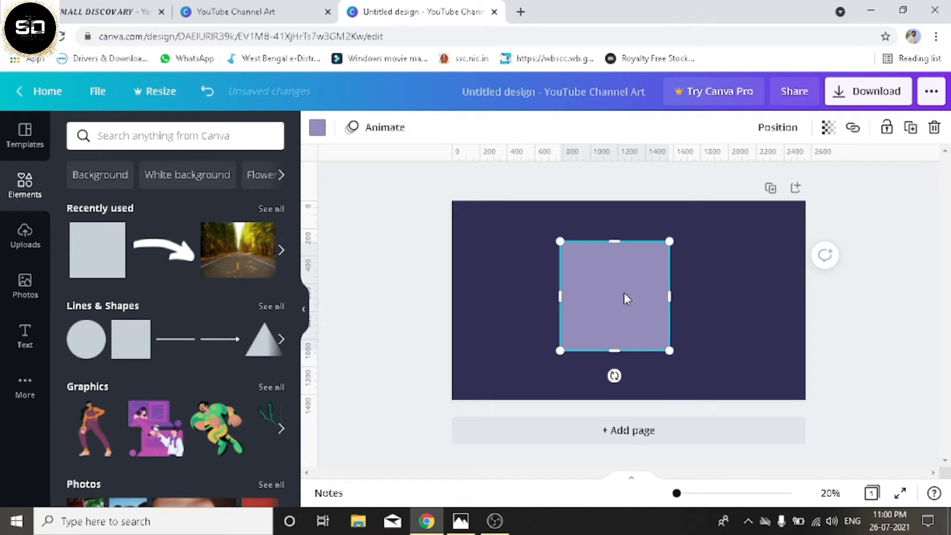
Change the square's fill to the light green default colour
{"action": "left_click", "coordinate": [317, 127]}
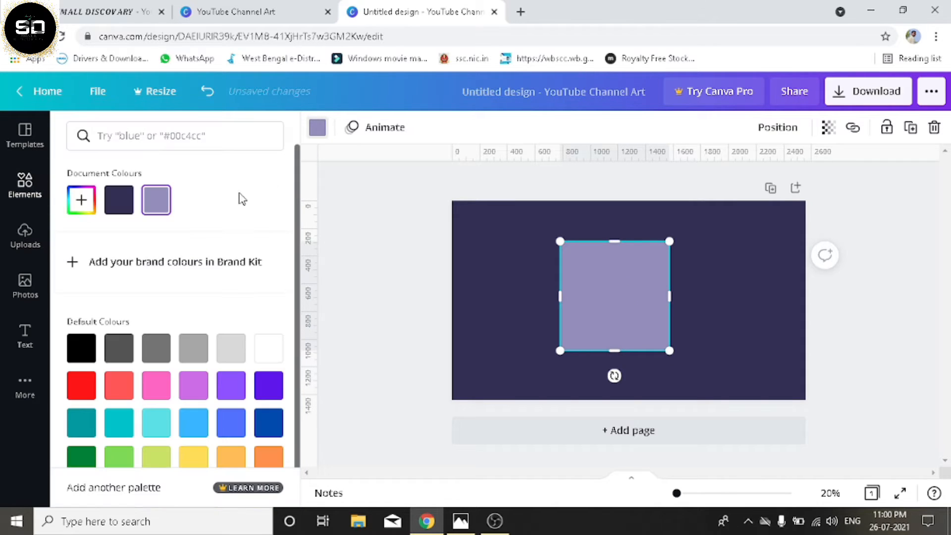
{"action": "left_click", "coordinate": [187, 342]}
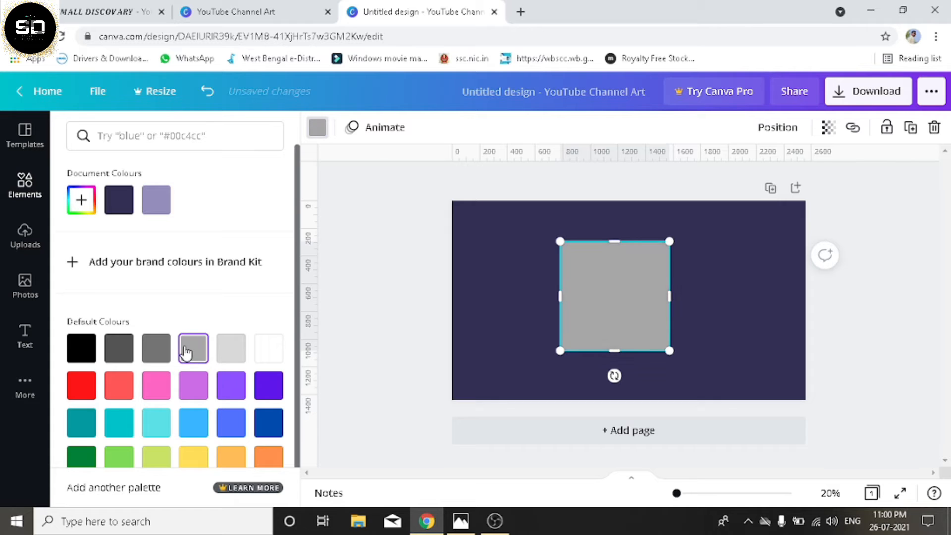
{"action": "left_click", "coordinate": [154, 353]}
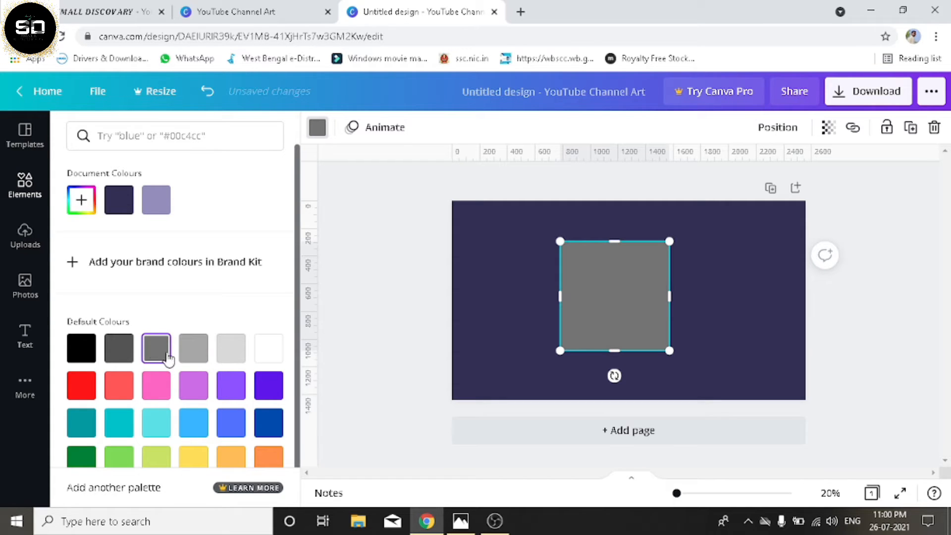
{"action": "left_click", "coordinate": [227, 427]}
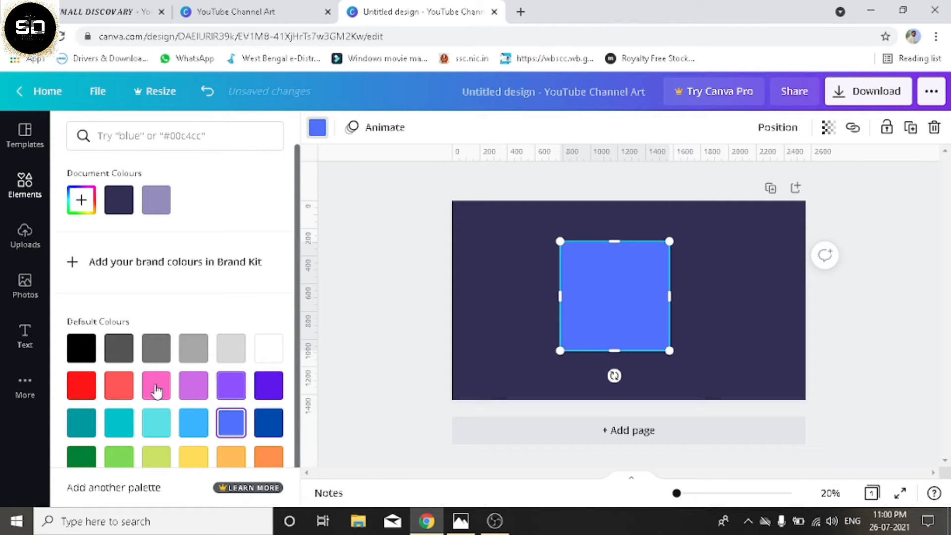
{"action": "left_click", "coordinate": [119, 455]}
Reshape the green square into a wide rectangle about 1550 px by 420 px and centre it on the page
{"action": "left_click_drag", "start_coordinate": [607, 298], "coordinate": [632, 279]}
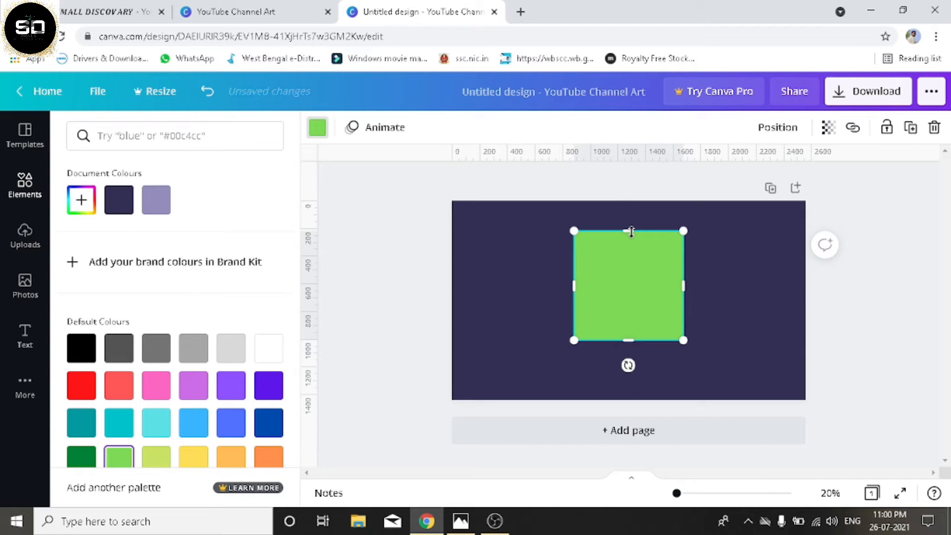
{"action": "left_click_drag", "start_coordinate": [628, 233], "coordinate": [570, 307]}
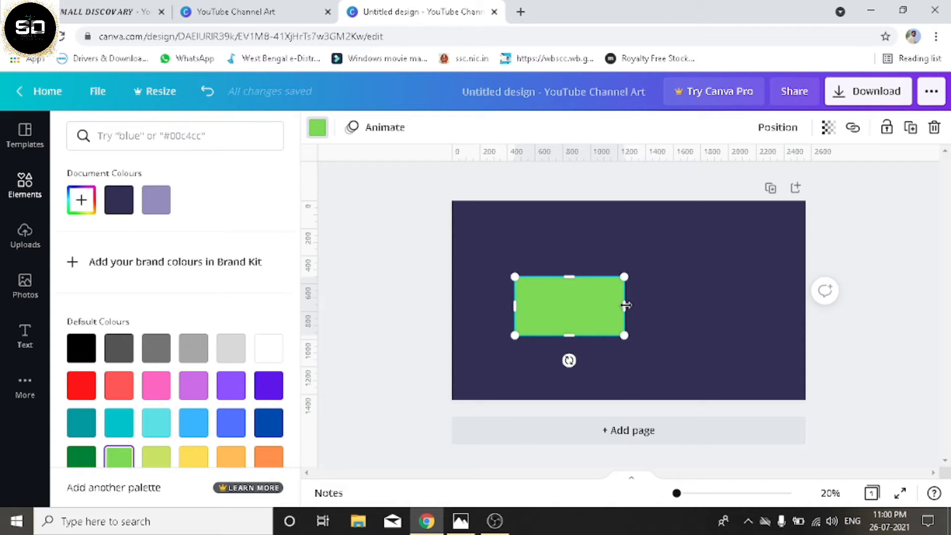
{"action": "left_click_drag", "start_coordinate": [625, 305], "coordinate": [730, 304]}
{"action": "left_click_drag", "start_coordinate": [628, 302], "coordinate": [633, 300]}
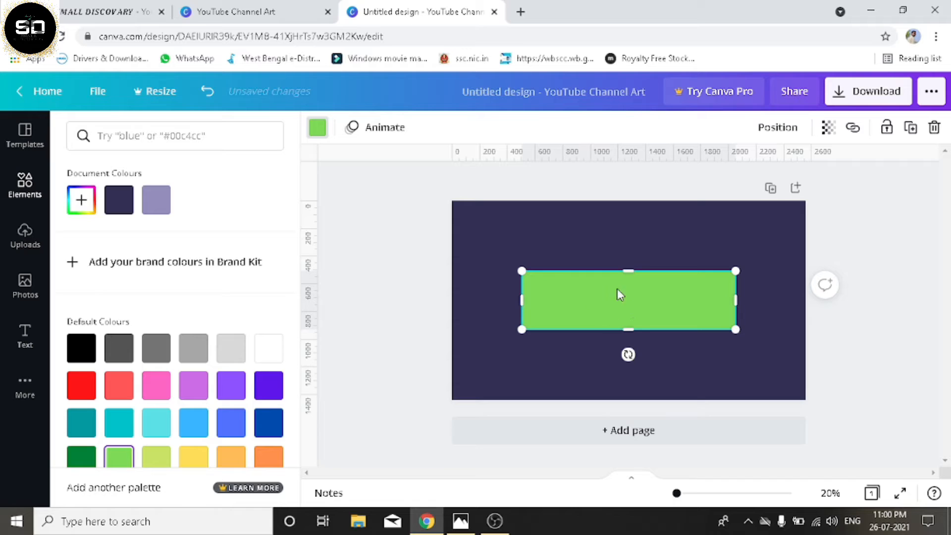
Set the green rectangle's transparency to 30
{"action": "left_click", "coordinate": [826, 137]}
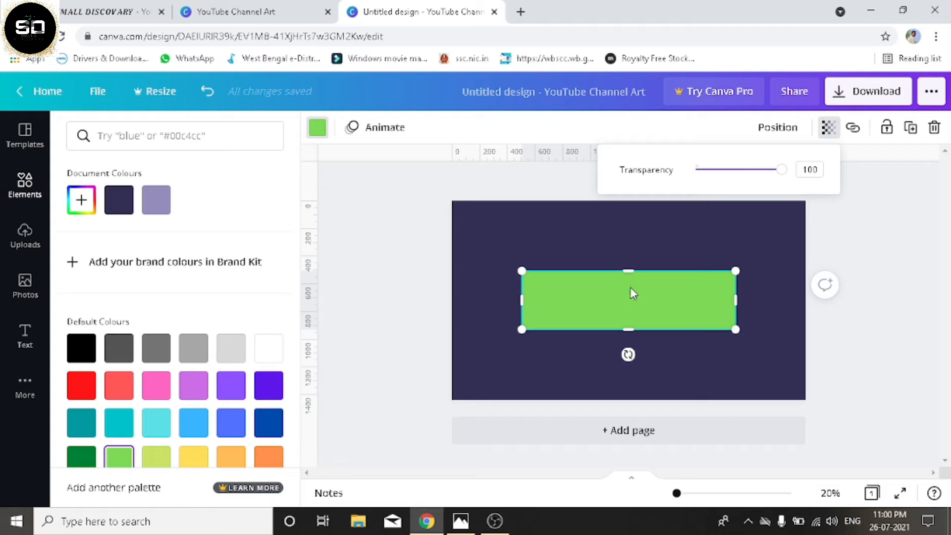
{"action": "left_click", "coordinate": [718, 171]}
{"action": "left_click_drag", "start_coordinate": [718, 171], "coordinate": [723, 171]}
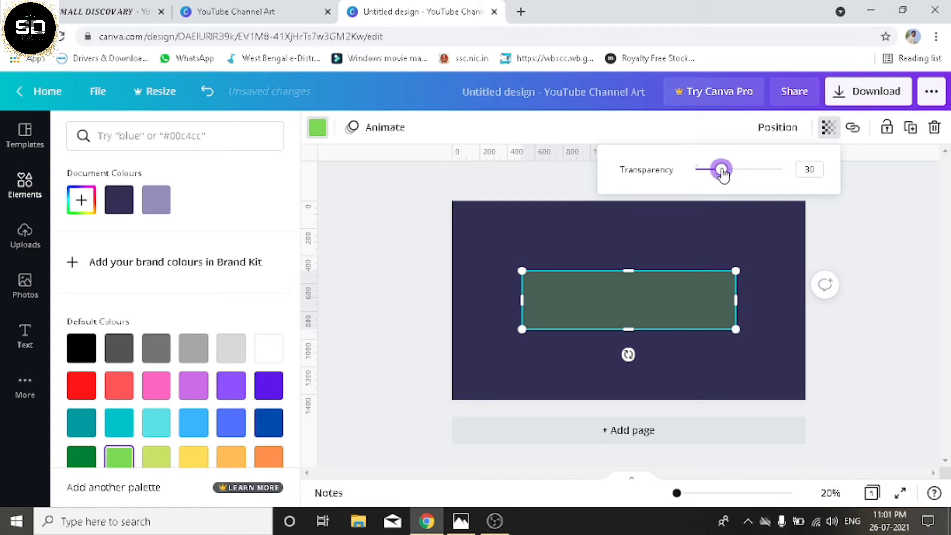
Deselect the green rectangle and add a second square in the middle of the page
{"action": "left_click", "coordinate": [890, 311]}
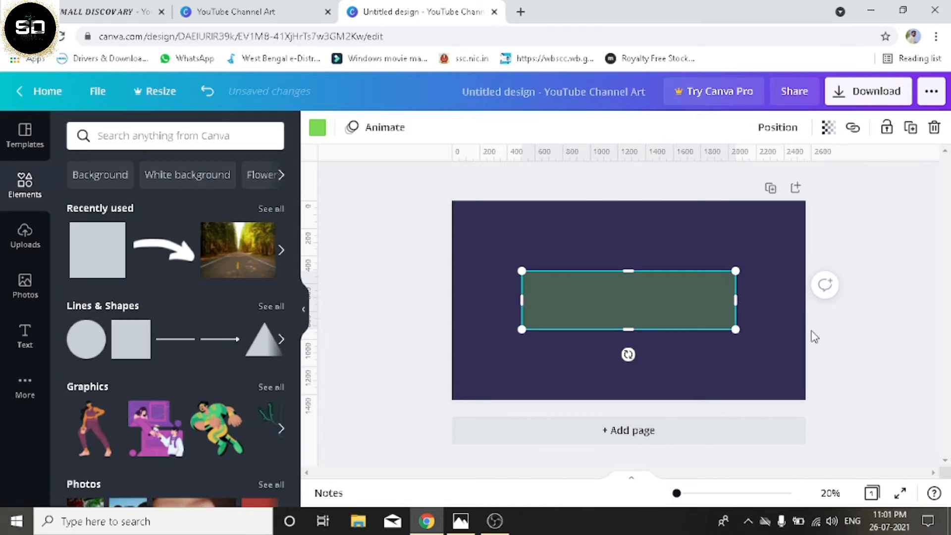
{"action": "left_click", "coordinate": [892, 338]}
{"action": "left_click", "coordinate": [312, 311]}
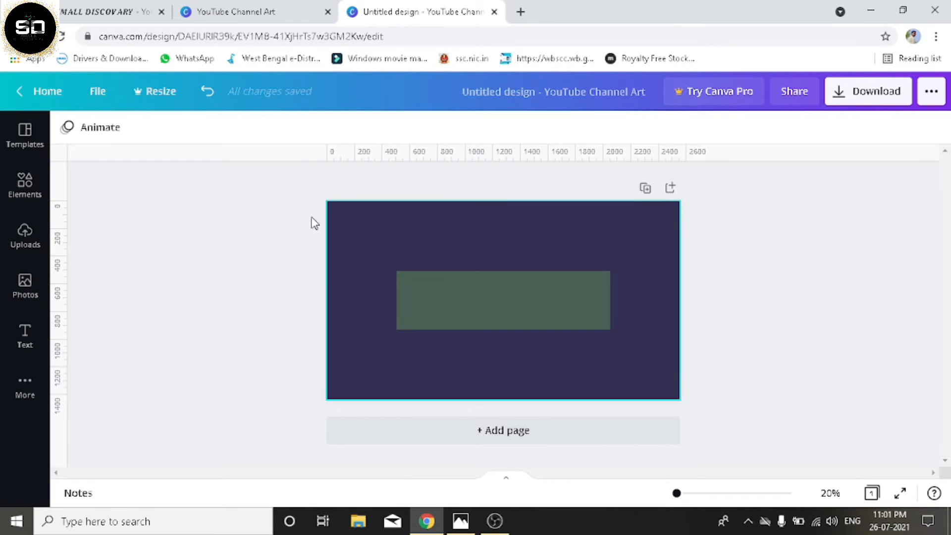
{"action": "left_click", "coordinate": [17, 191]}
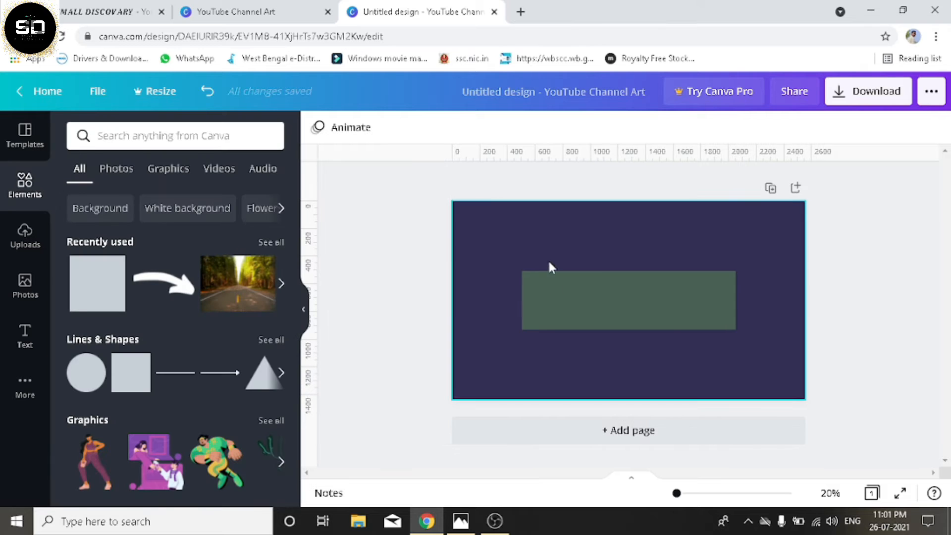
{"action": "left_click", "coordinate": [103, 284]}
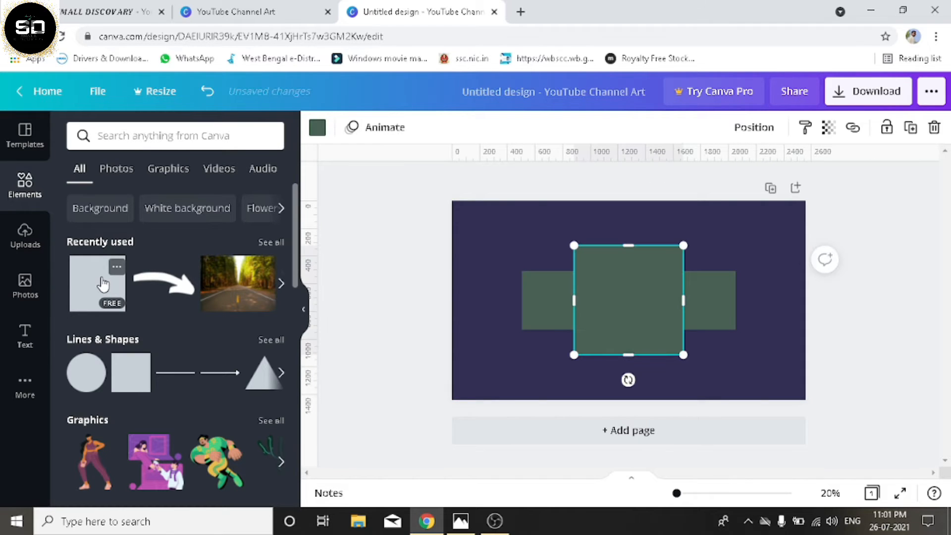
Change the new square's fill to the dark green default colour
{"action": "left_click", "coordinate": [317, 128]}
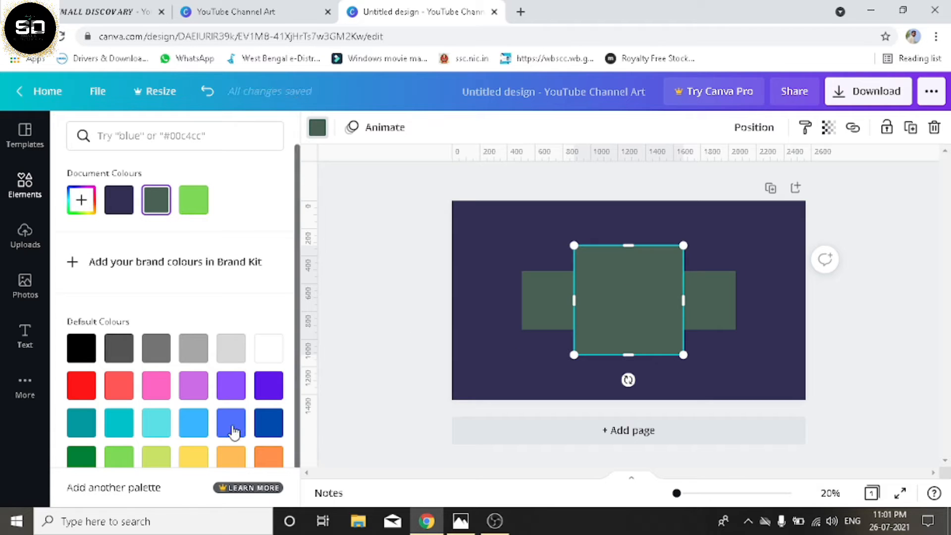
{"action": "left_click", "coordinate": [268, 425]}
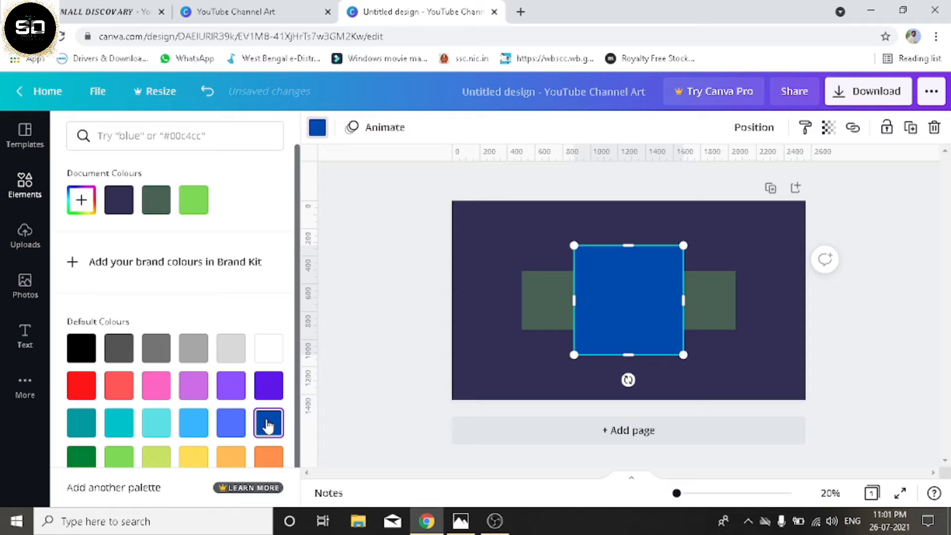
{"action": "left_click", "coordinate": [80, 461]}
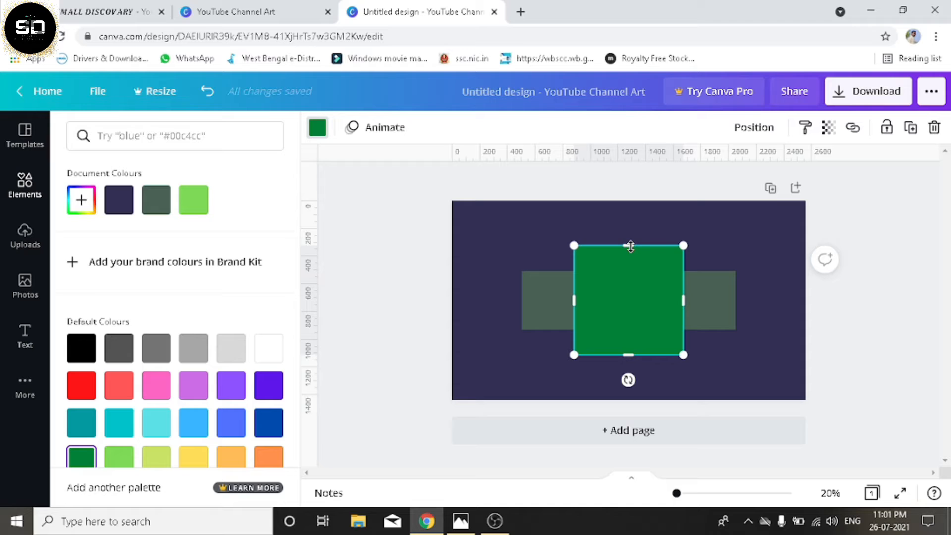
Reshape the dark green square into a centred rectangle about 1850 px by 420 px, matching the first rectangle's height
{"action": "left_click_drag", "start_coordinate": [630, 249], "coordinate": [634, 270]}
{"action": "left_click_drag", "start_coordinate": [629, 346], "coordinate": [628, 329]}
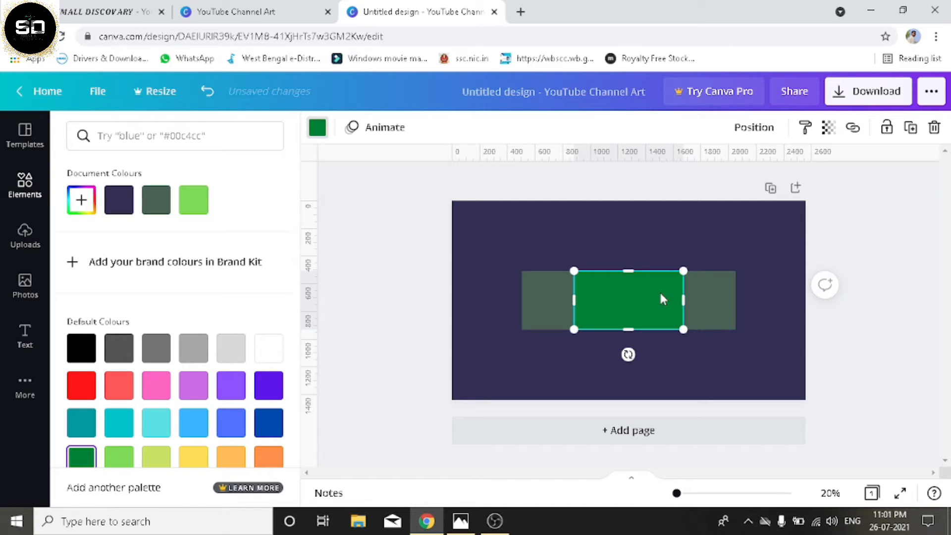
{"action": "left_click_drag", "start_coordinate": [661, 295], "coordinate": [586, 296]}
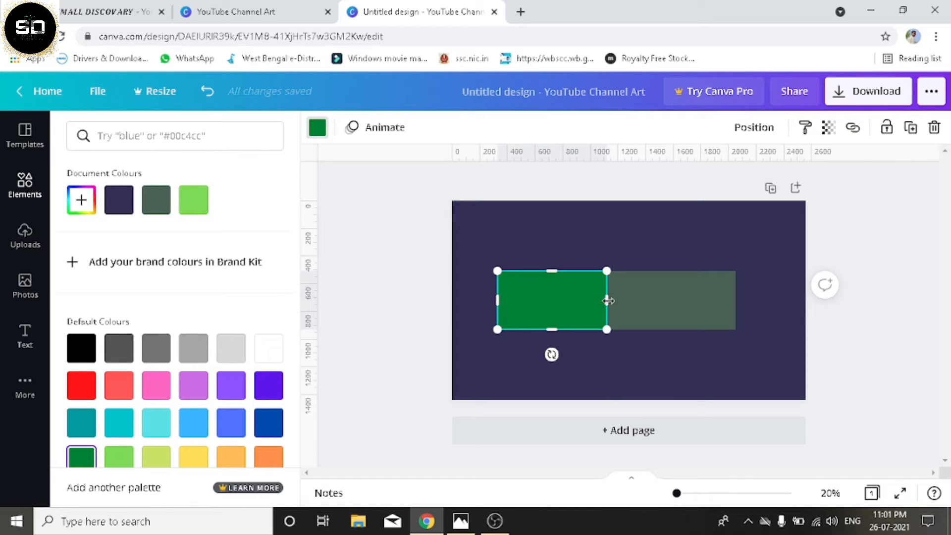
{"action": "left_click_drag", "start_coordinate": [607, 300], "coordinate": [630, 298]}
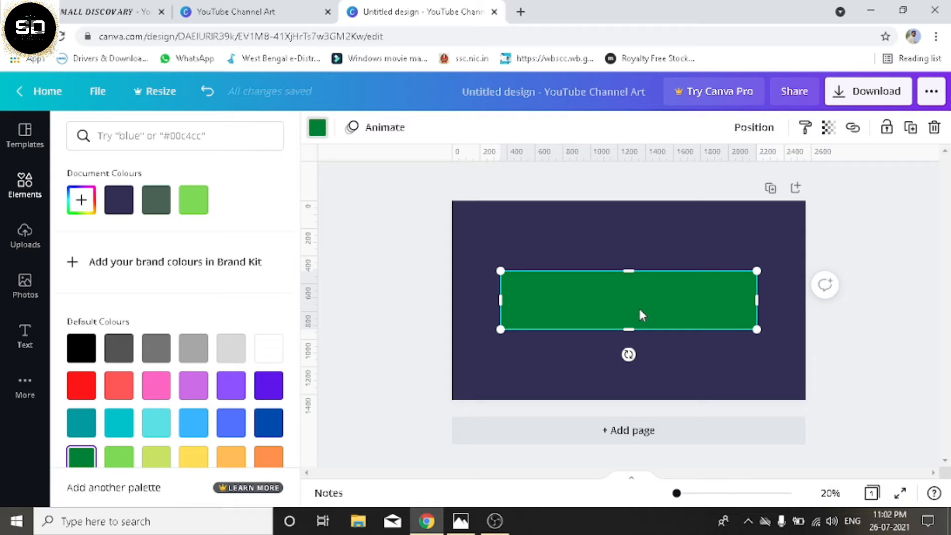
Make the wide dark green rectangle about half transparent so the narrower rectangle shows through it
{"action": "left_click", "coordinate": [828, 127]}
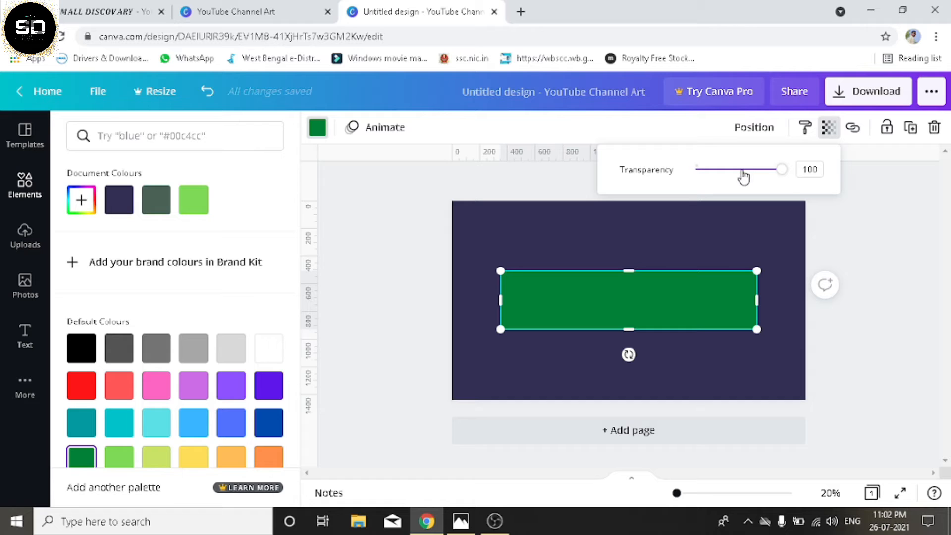
{"action": "left_click", "coordinate": [743, 172]}
{"action": "left_click_drag", "start_coordinate": [743, 173], "coordinate": [741, 173]}
{"action": "left_click", "coordinate": [888, 249]}
{"action": "left_click", "coordinate": [888, 249]}
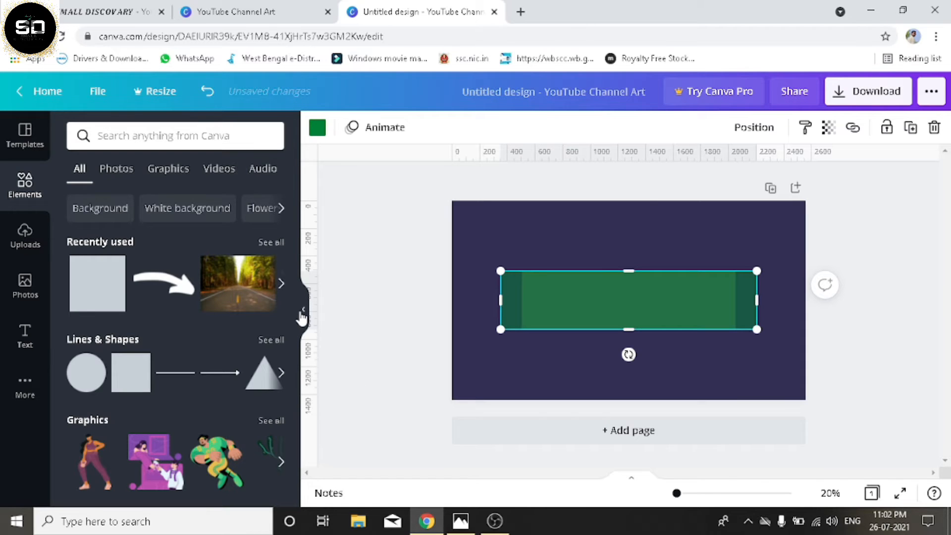
{"action": "left_click", "coordinate": [303, 310]}
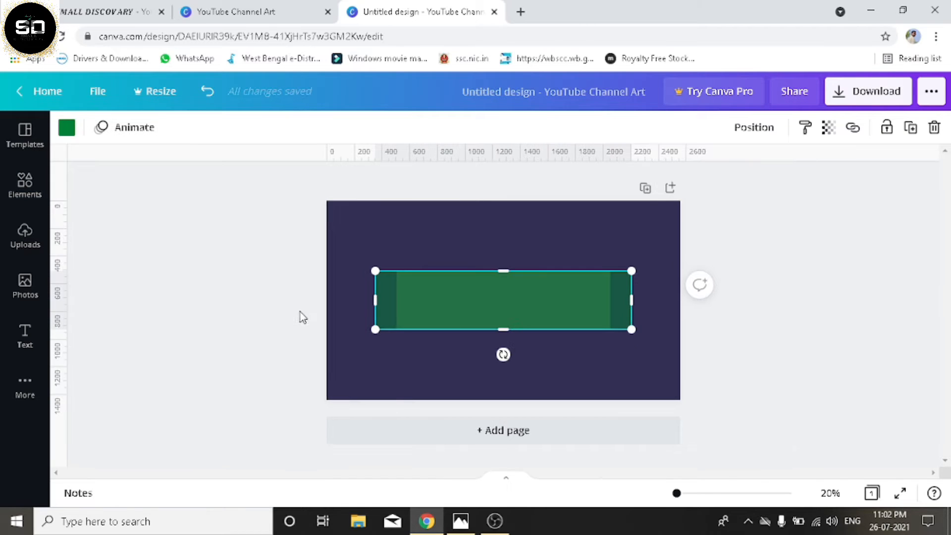
Place horizontal guides along the upper and lower edges of the green rectangles
{"action": "left_click", "coordinate": [99, 94]}
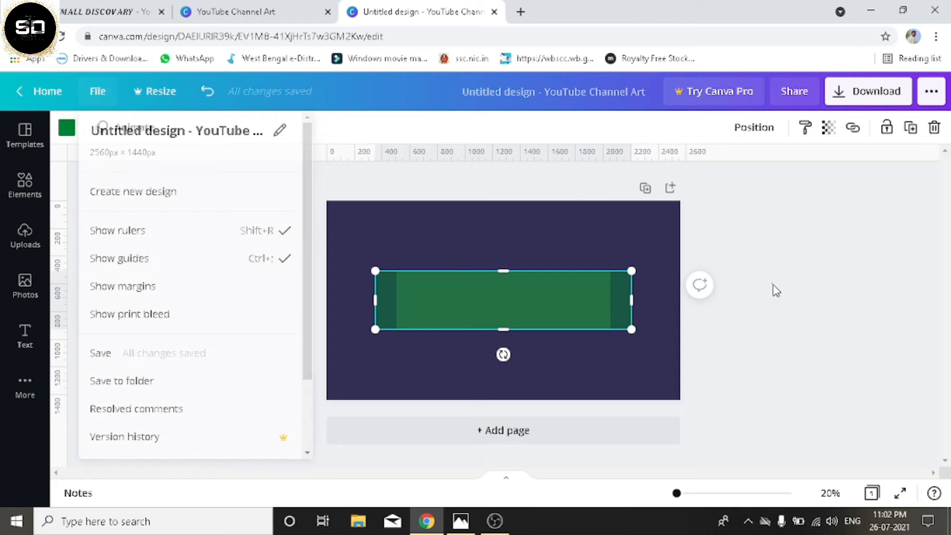
{"action": "left_click", "coordinate": [728, 285]}
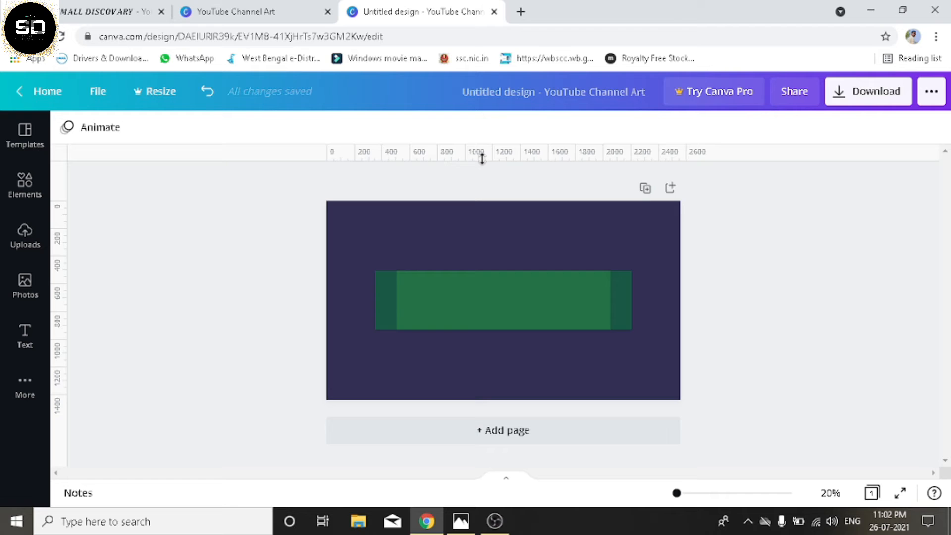
{"action": "left_click_drag", "start_coordinate": [482, 157], "coordinate": [484, 270]}
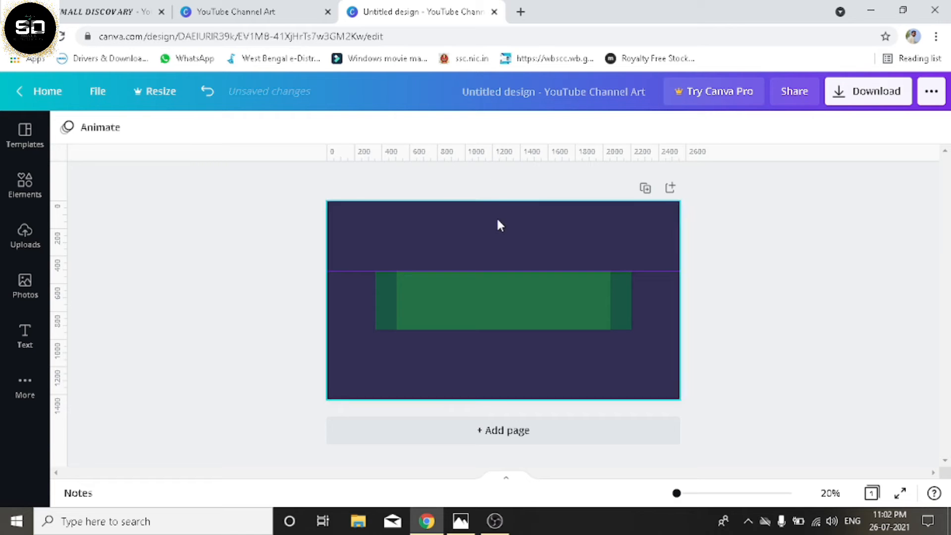
{"action": "left_click_drag", "start_coordinate": [501, 153], "coordinate": [485, 329]}
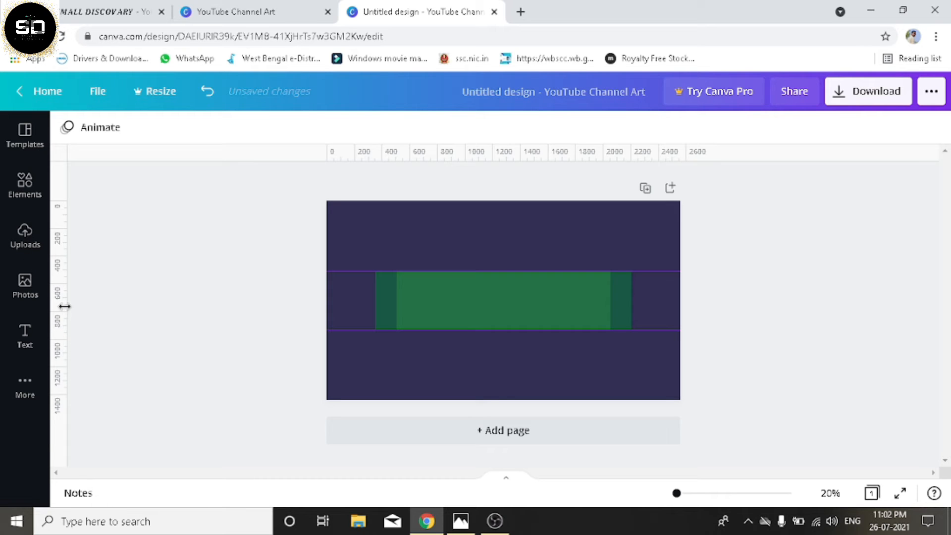
Place four vertical guides along the left and right edges of both green rectangles
{"action": "left_click_drag", "start_coordinate": [59, 310], "coordinate": [628, 300]}
{"action": "left_click_drag", "start_coordinate": [59, 317], "coordinate": [611, 311]}
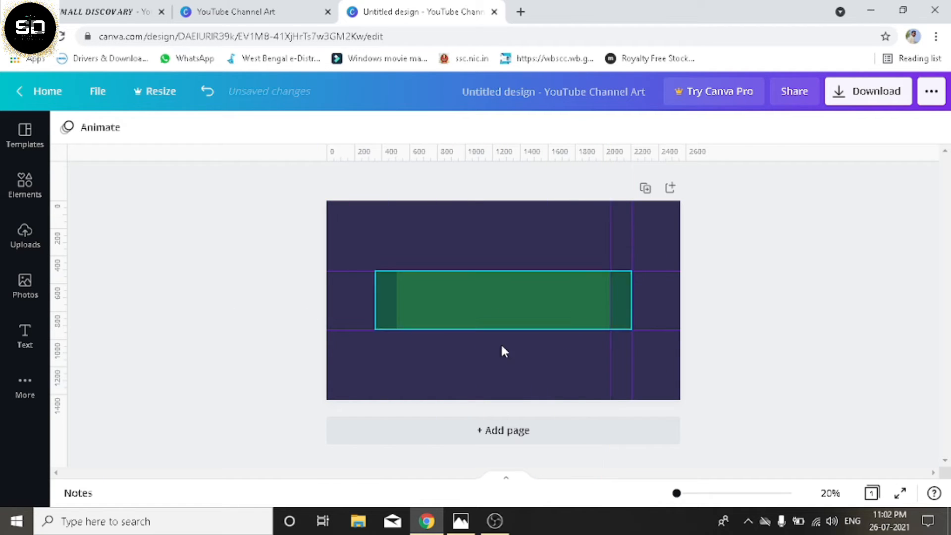
{"action": "left_click_drag", "start_coordinate": [66, 330], "coordinate": [397, 328]}
{"action": "left_click_drag", "start_coordinate": [66, 331], "coordinate": [376, 321]}
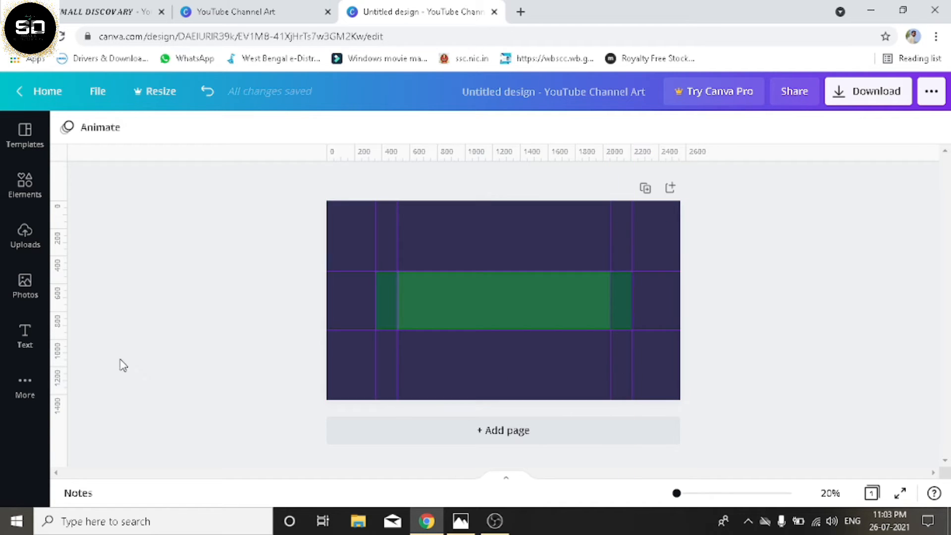
Show the uploaded images, and look up the remove.bg background removal site in a separate browser tab
{"action": "left_click", "coordinate": [19, 243]}
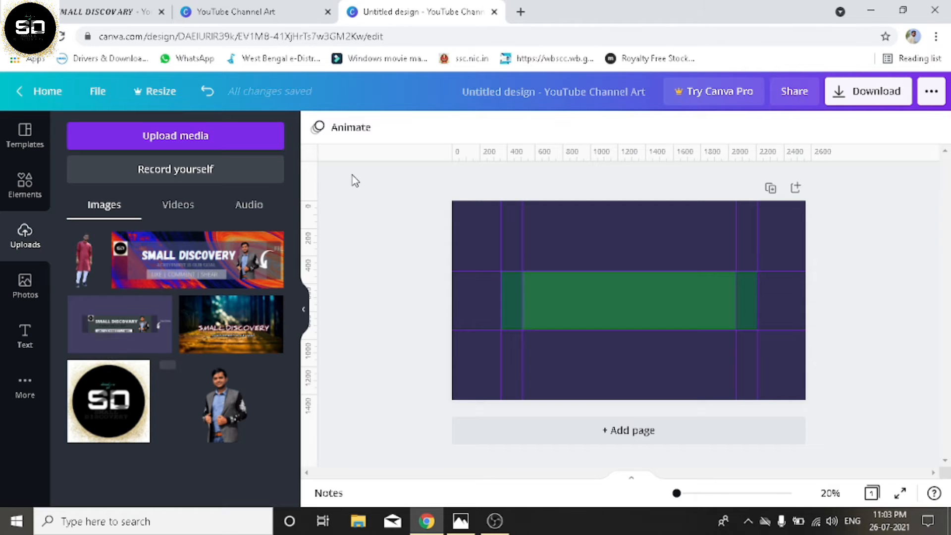
{"action": "left_click", "coordinate": [521, 11]}
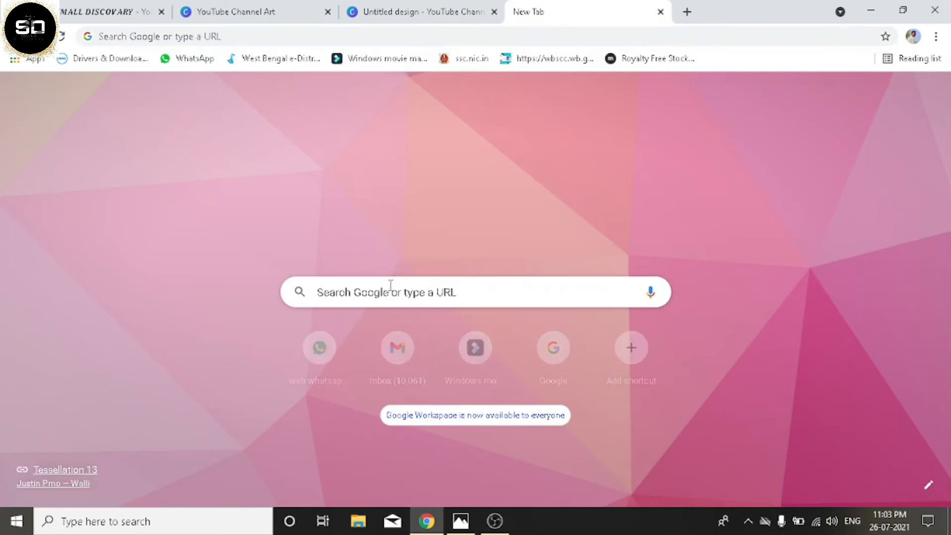
{"action": "left_click", "coordinate": [391, 286]}
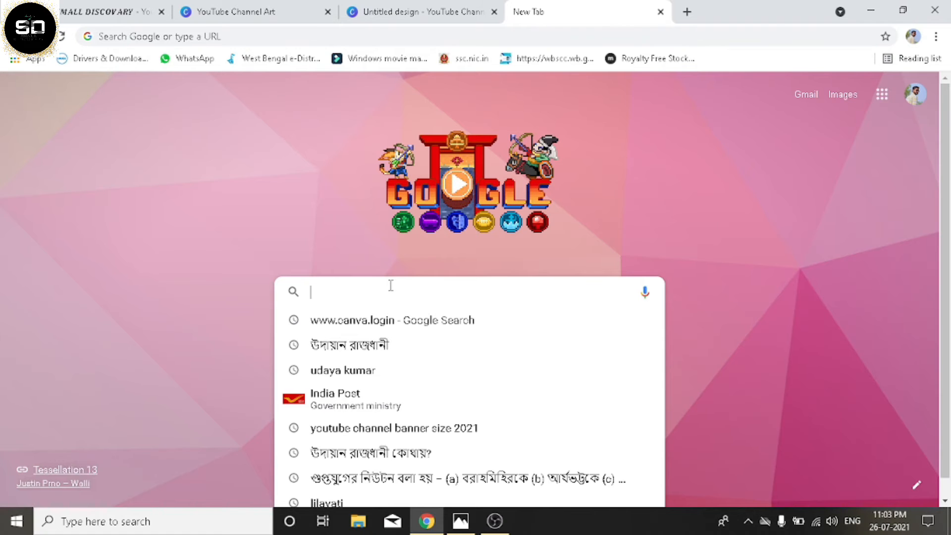
{"action": "type", "text": "remove bg"}
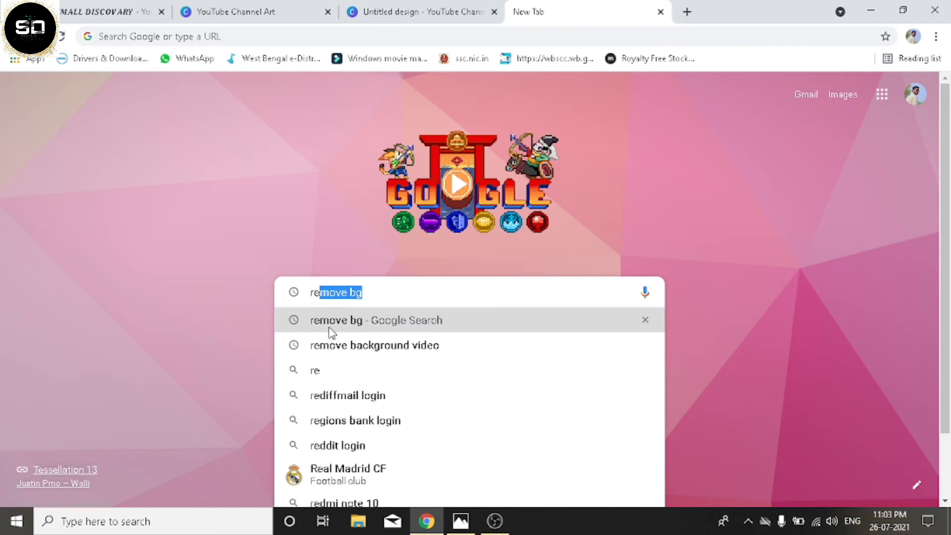
{"action": "left_click", "coordinate": [391, 322]}
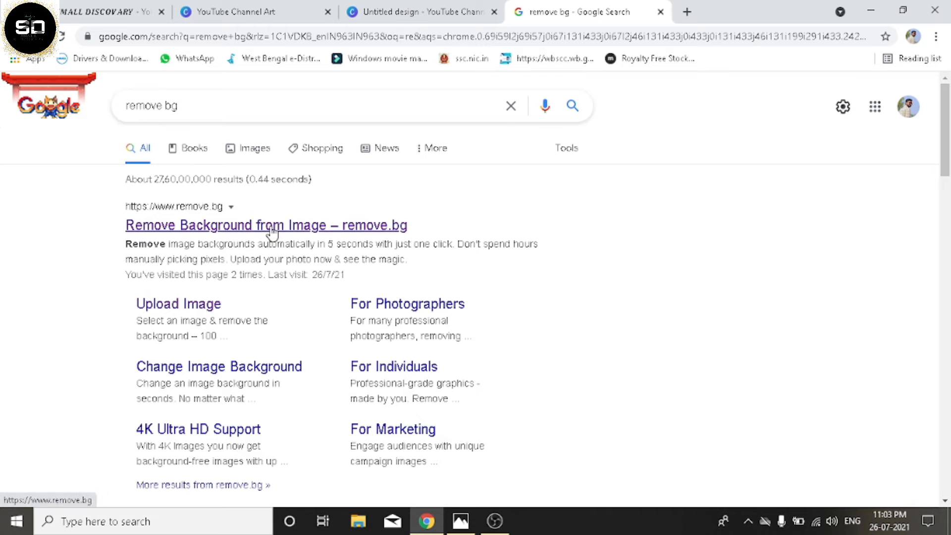
{"action": "left_click", "coordinate": [272, 229]}
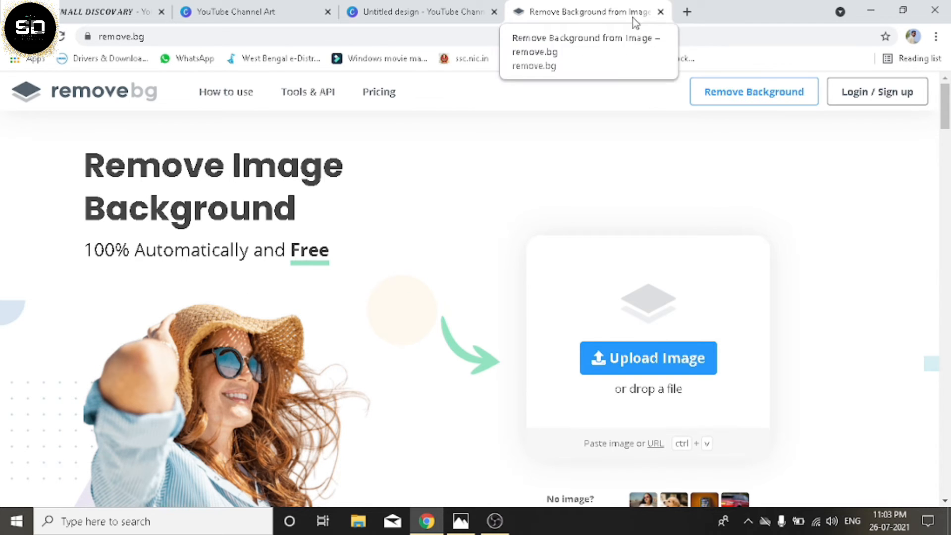
{"action": "left_click", "coordinate": [660, 12]}
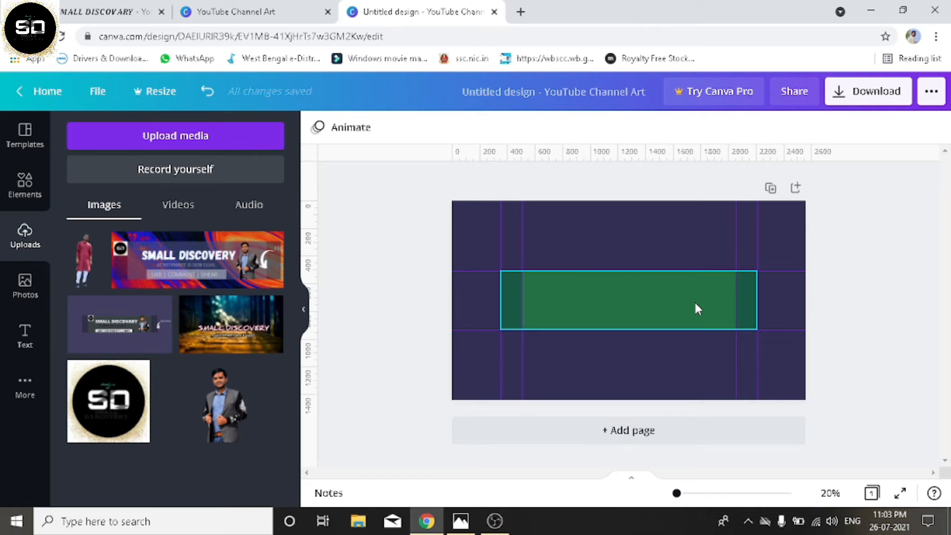
Add the uploaded SD logo at about 260 px square and move it to the upper-left corner of the wide rectangle
{"action": "left_click", "coordinate": [107, 406]}
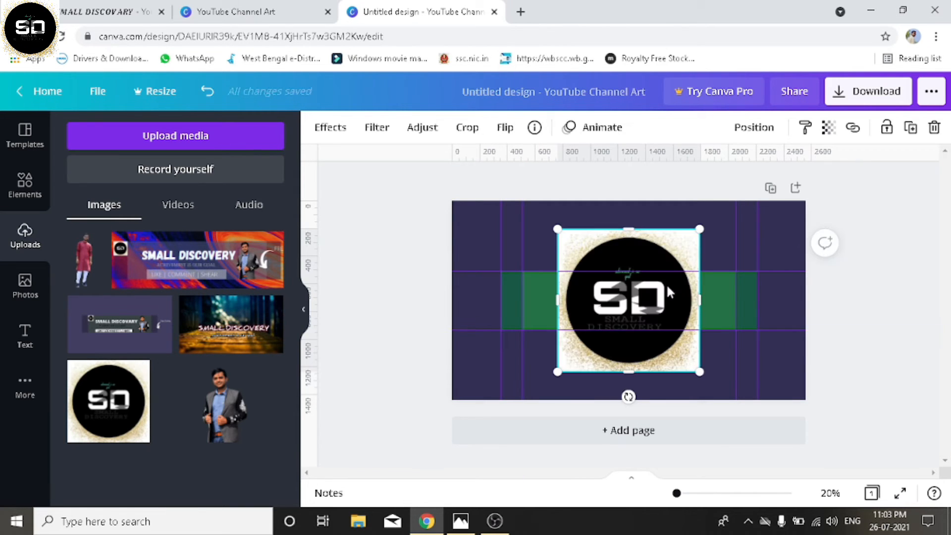
{"action": "left_click_drag", "start_coordinate": [701, 229], "coordinate": [629, 356]}
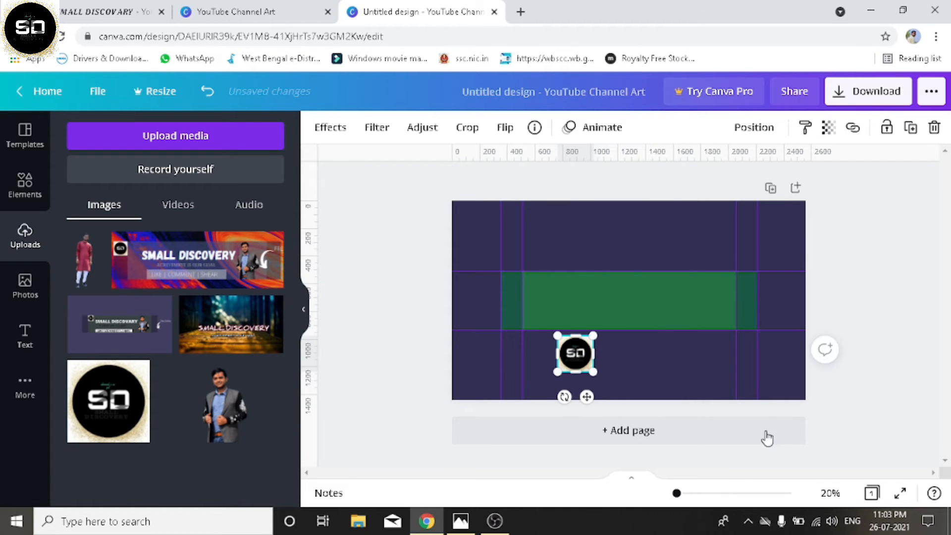
{"action": "left_click_drag", "start_coordinate": [677, 496], "coordinate": [679, 494]}
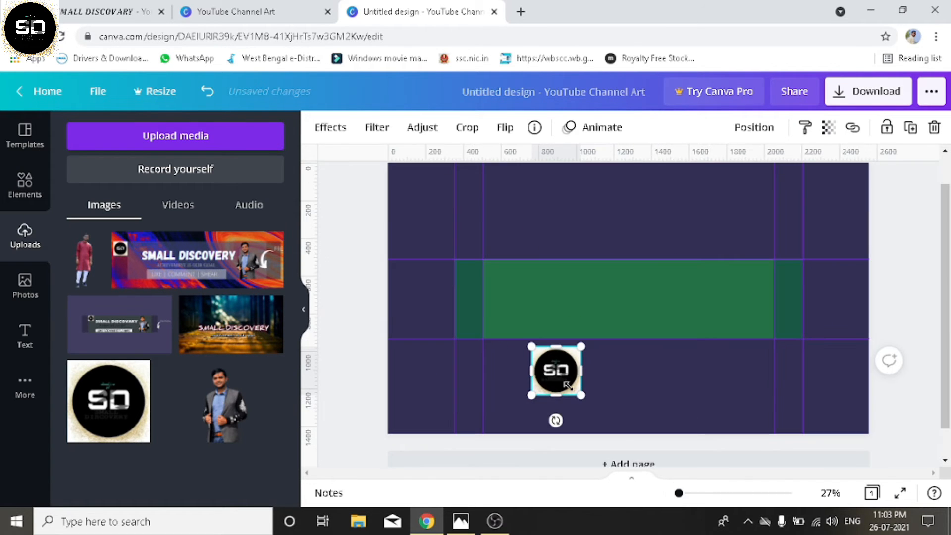
{"action": "left_click_drag", "start_coordinate": [538, 353], "coordinate": [478, 283]}
Shrink the SD logo to about 150 px square so it fits between the two left vertical guides
{"action": "left_click_drag", "start_coordinate": [685, 497], "coordinate": [688, 494]}
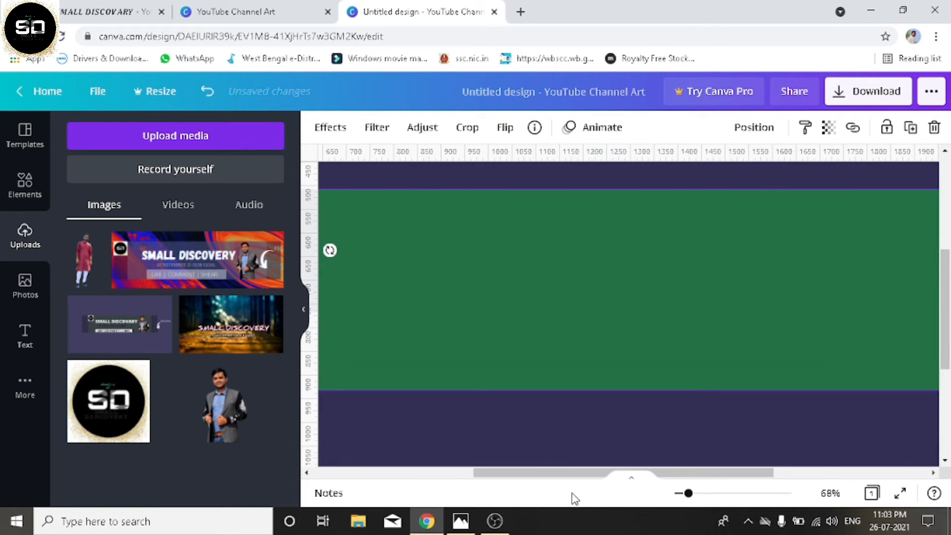
{"action": "left_click_drag", "start_coordinate": [575, 473], "coordinate": [447, 470]}
{"action": "left_click", "coordinate": [534, 436]}
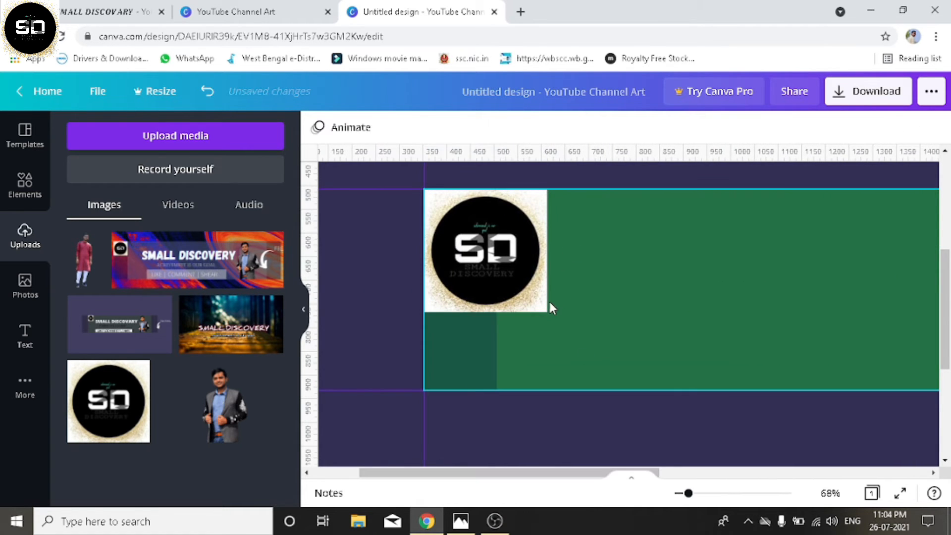
{"action": "left_click", "coordinate": [535, 294]}
{"action": "left_click_drag", "start_coordinate": [546, 309], "coordinate": [499, 262]}
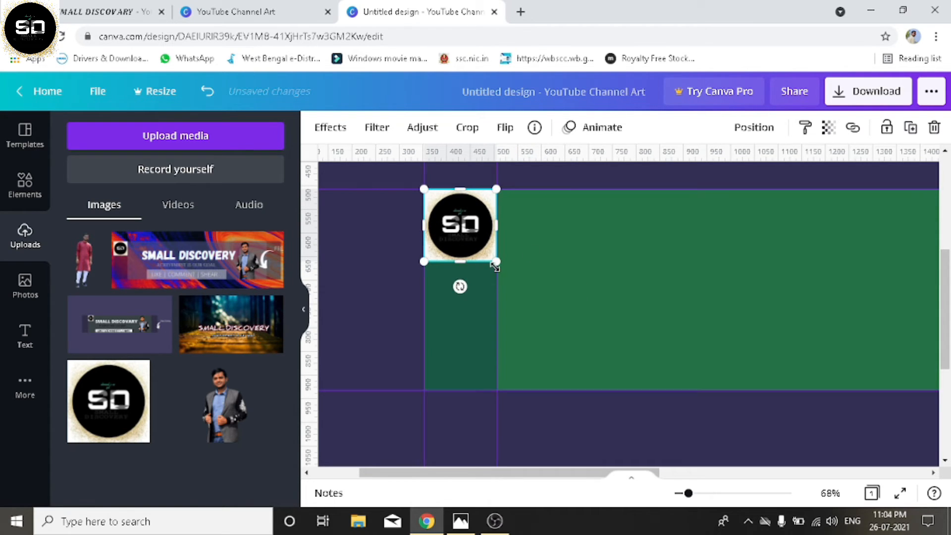
{"action": "left_click", "coordinate": [378, 260]}
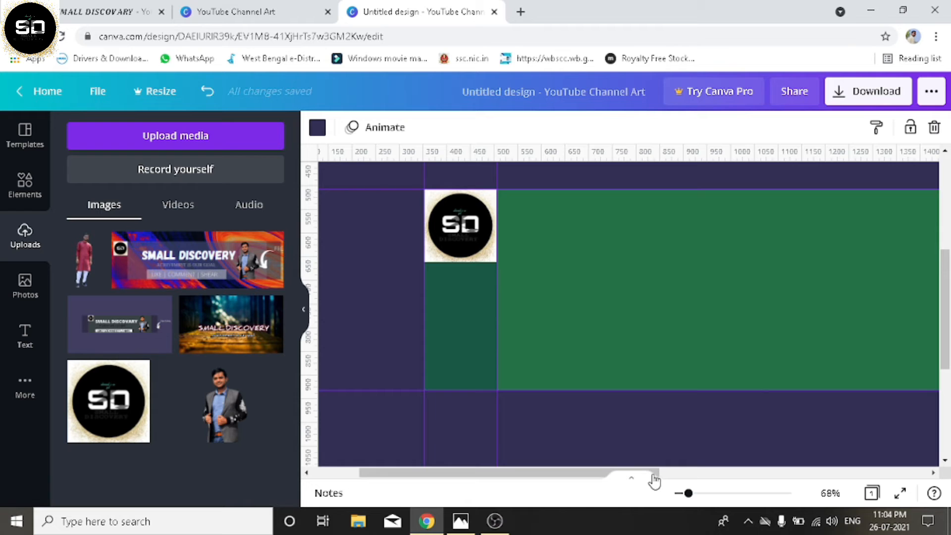
Add the uploaded cut-out photo of the man in the suit, shrink it to the wide rectangle's height and place it near the rectangle's right end
{"action": "left_click_drag", "start_coordinate": [542, 474], "coordinate": [614, 477]}
{"action": "left_click_drag", "start_coordinate": [699, 501], "coordinate": [679, 500]}
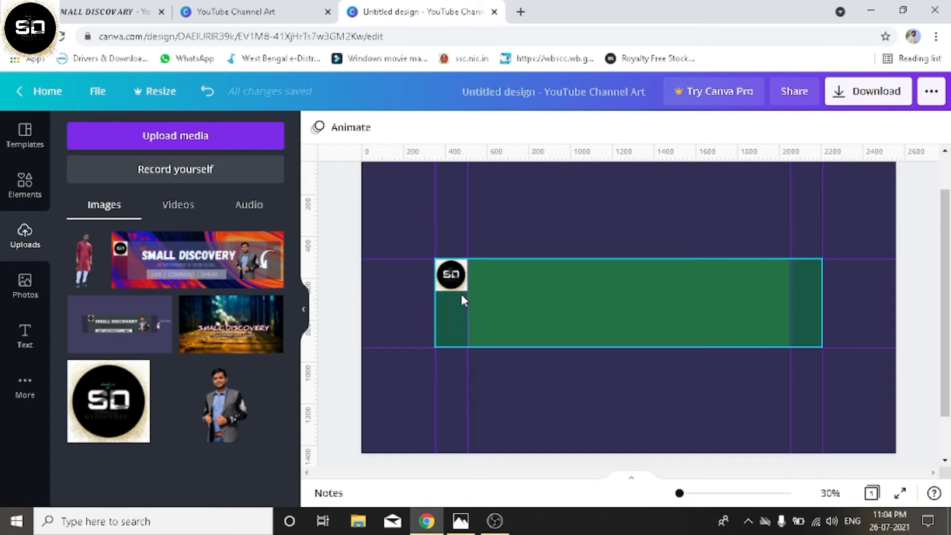
{"action": "left_click", "coordinate": [223, 407]}
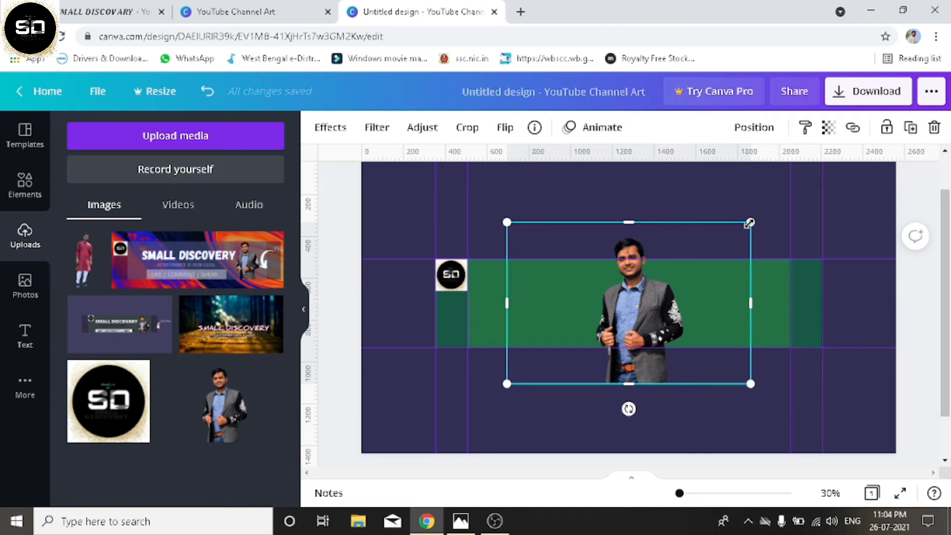
{"action": "left_click_drag", "start_coordinate": [749, 222], "coordinate": [672, 275]}
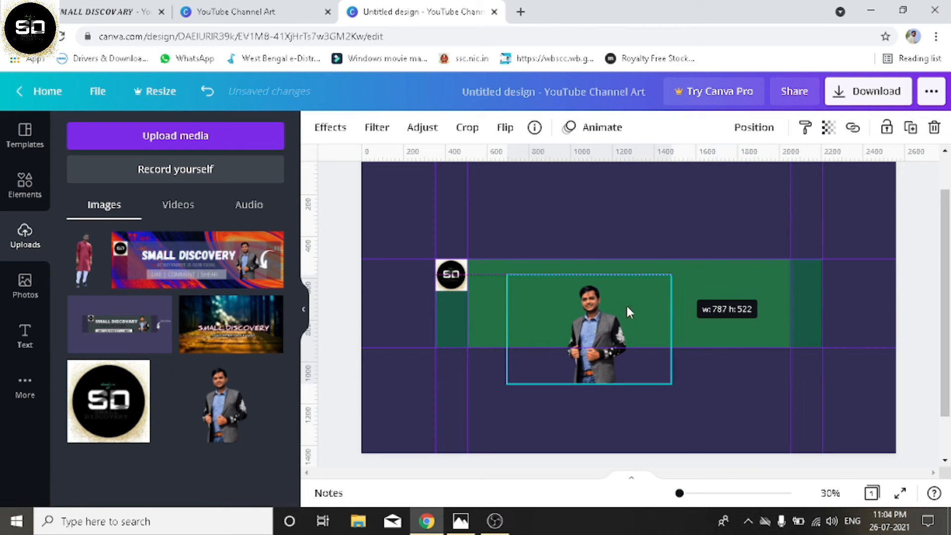
{"action": "left_click_drag", "start_coordinate": [602, 337], "coordinate": [749, 303]}
{"action": "left_click_drag", "start_coordinate": [824, 240], "coordinate": [796, 259]}
{"action": "left_click_drag", "start_coordinate": [732, 316], "coordinate": [751, 306]}
{"action": "left_click_drag", "start_coordinate": [750, 256], "coordinate": [750, 254]}
{"action": "left_click_drag", "start_coordinate": [818, 252], "coordinate": [821, 251]}
{"action": "left_click", "coordinate": [910, 394]}
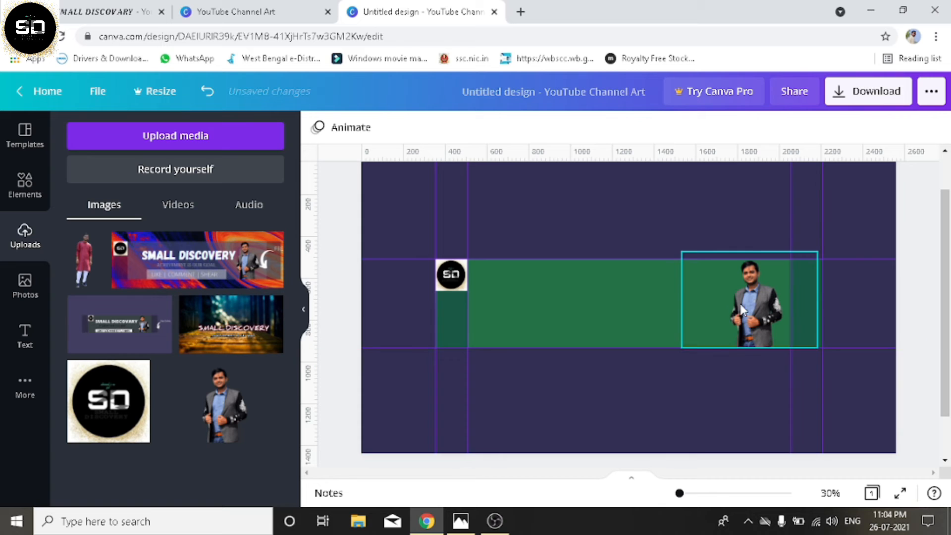
Shift the man's photo slightly left so that he stands clear of the two right vertical guides
{"action": "left_click", "coordinate": [754, 304]}
{"action": "left_click_drag", "start_coordinate": [755, 308], "coordinate": [742, 308]}
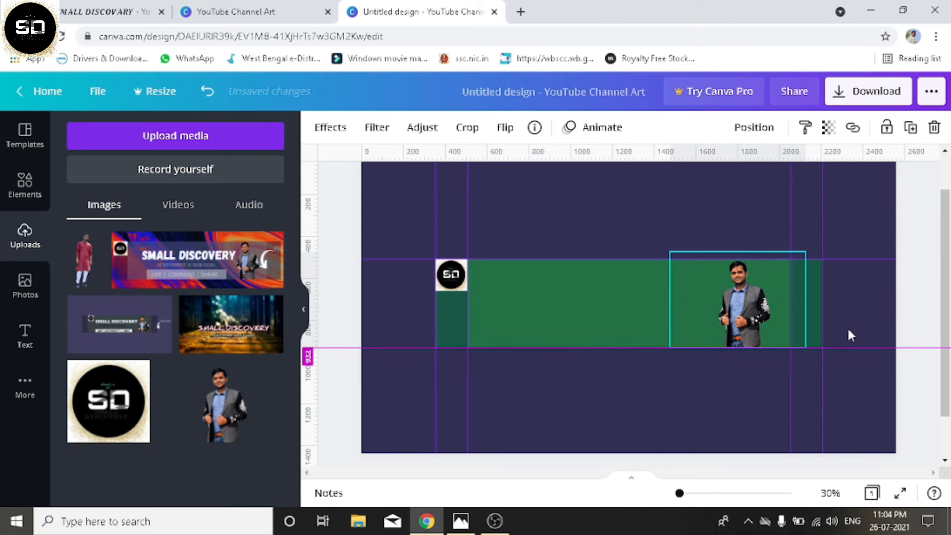
{"action": "left_click", "coordinate": [919, 395]}
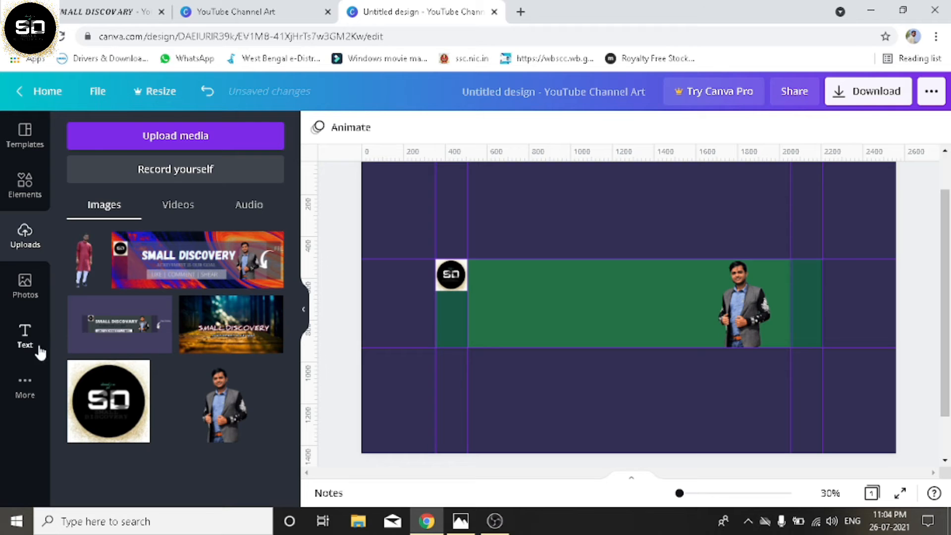
Add a heading reading "SMALL DISCOVARY" over the green rectangle
{"action": "left_click", "coordinate": [25, 337]}
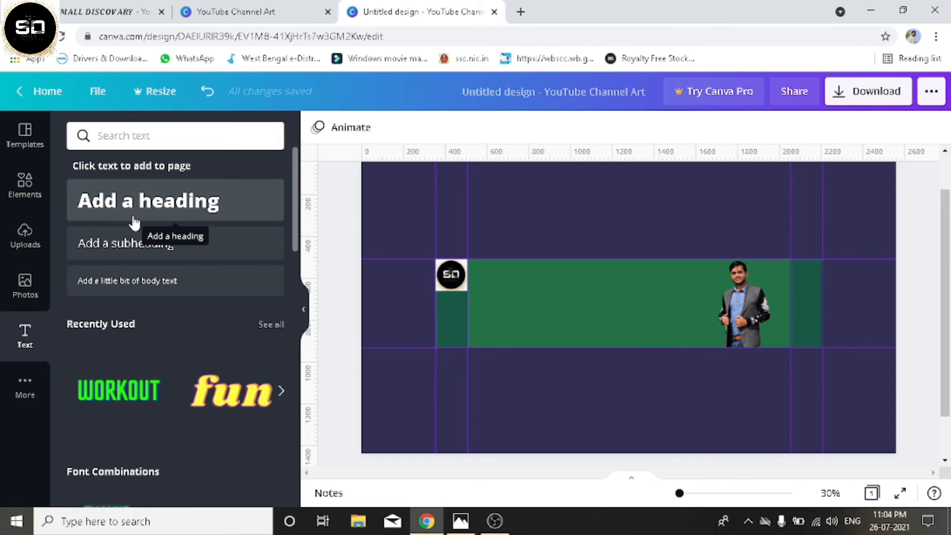
{"action": "left_click", "coordinate": [197, 206]}
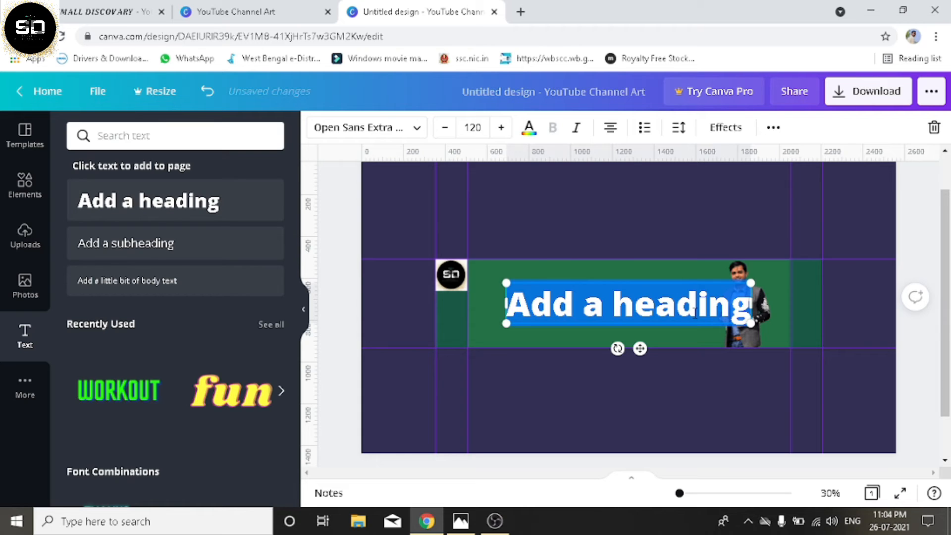
{"action": "key", "text": "BackSpace"}
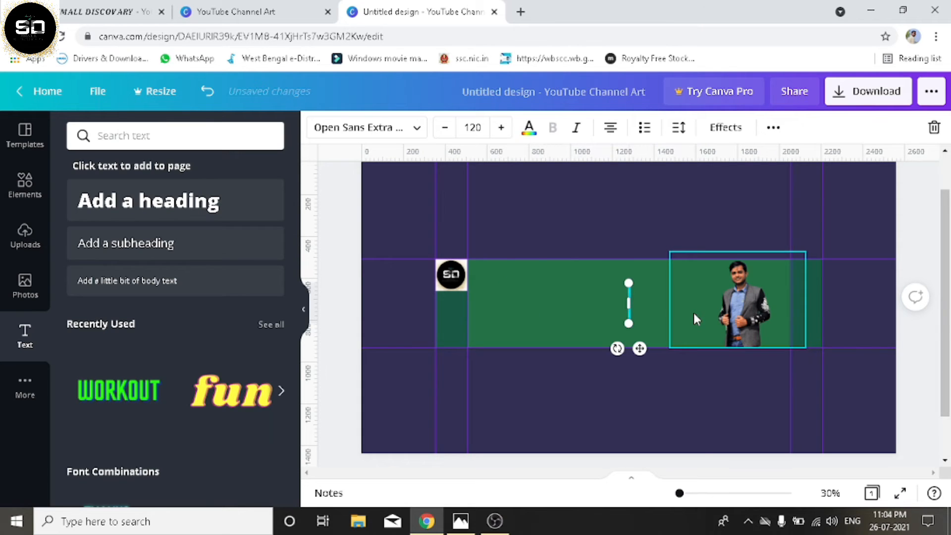
{"action": "type", "text": "SMALL"}
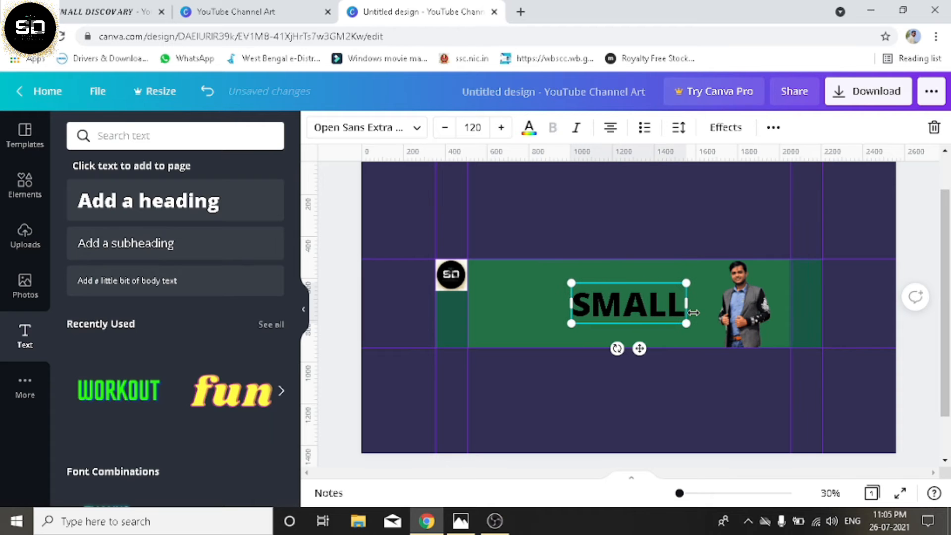
{"action": "type", "text": " DIS"}
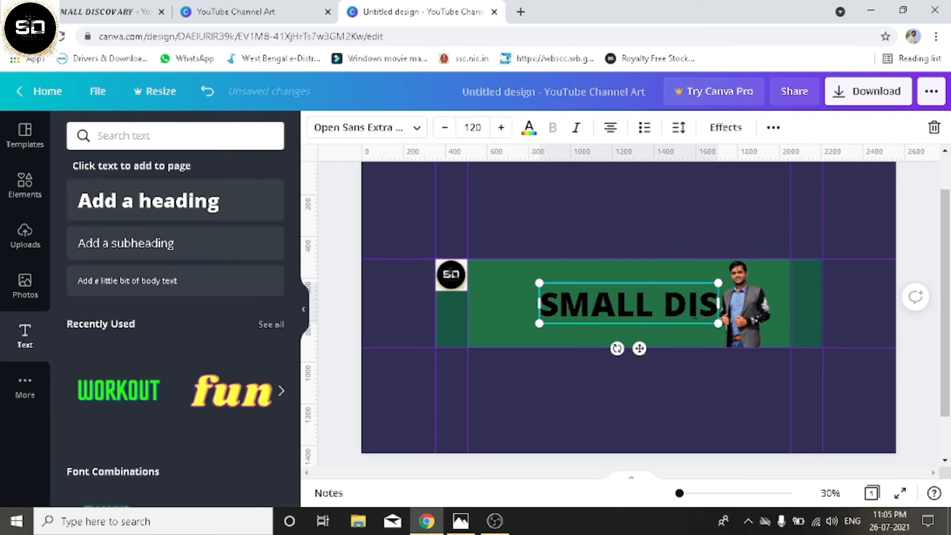
{"action": "type", "text": "COVARY"}
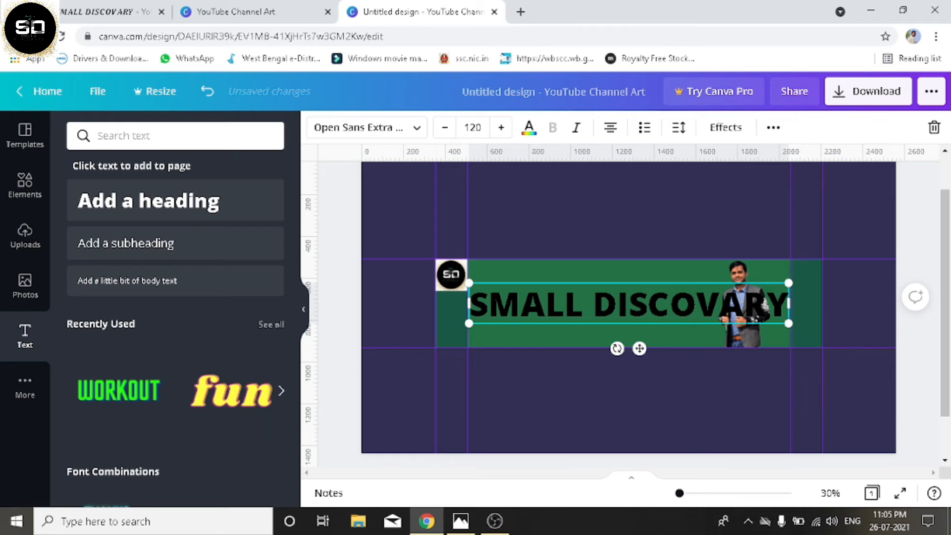
Set the font of the whole heading to Gagalin
{"action": "left_click_drag", "start_coordinate": [788, 305], "coordinate": [471, 309]}
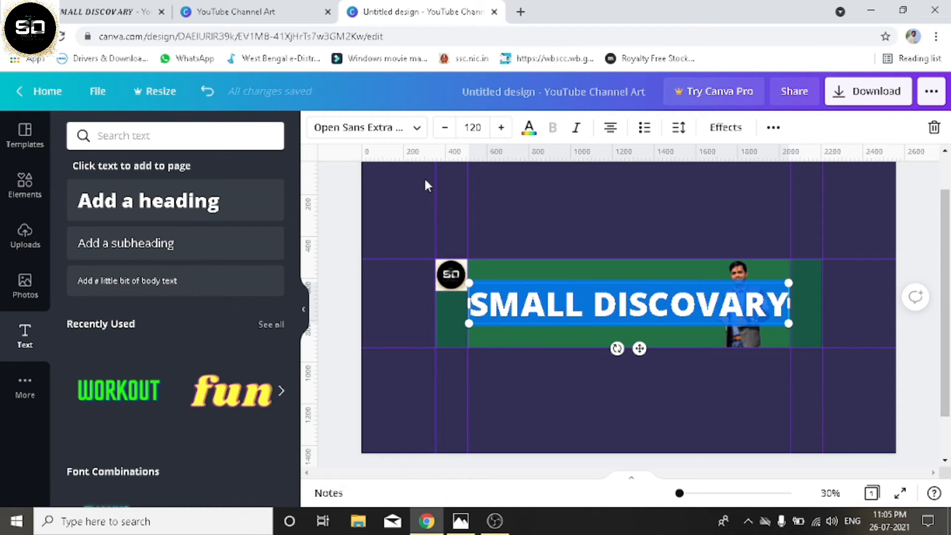
{"action": "left_click", "coordinate": [417, 128]}
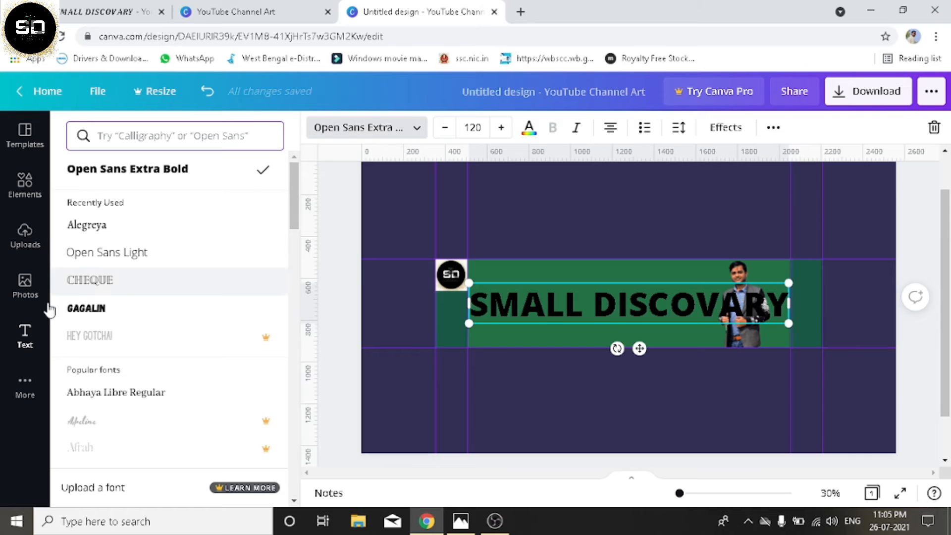
{"action": "left_click", "coordinate": [88, 310]}
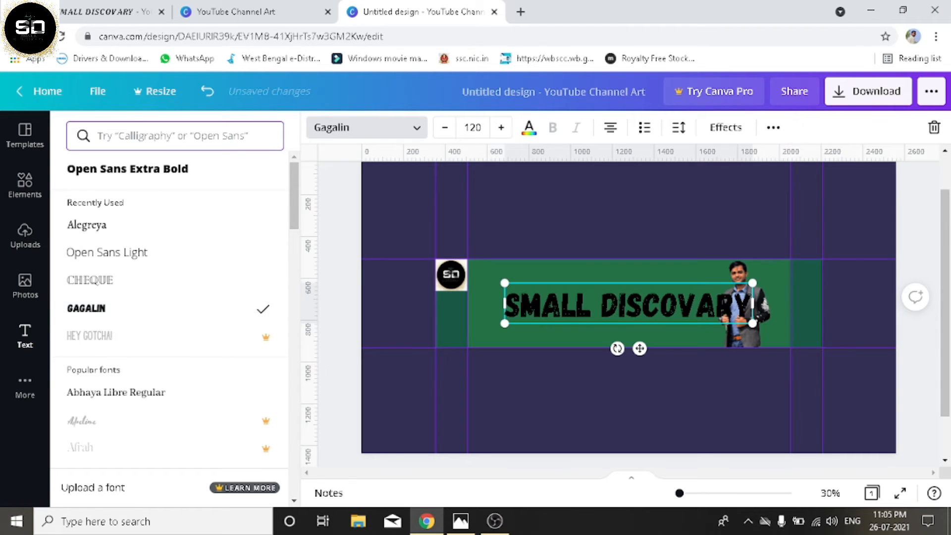
Shrink the heading and move it to the upper part of the rectangle, between the logo and the photo
{"action": "left_click_drag", "start_coordinate": [752, 284], "coordinate": [721, 296]}
{"action": "left_click_drag", "start_coordinate": [623, 347], "coordinate": [615, 327]}
{"action": "left_click", "coordinate": [684, 379]}
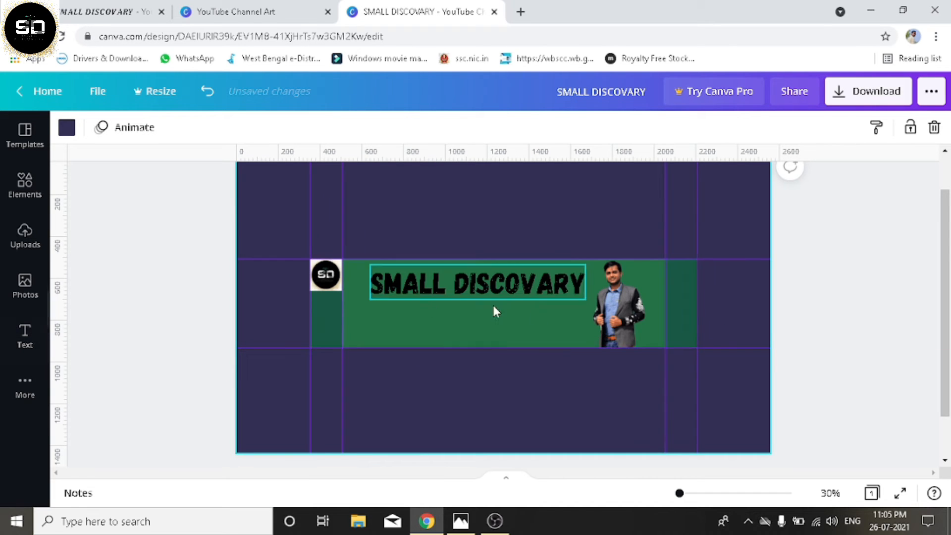
{"action": "left_click", "coordinate": [303, 311]}
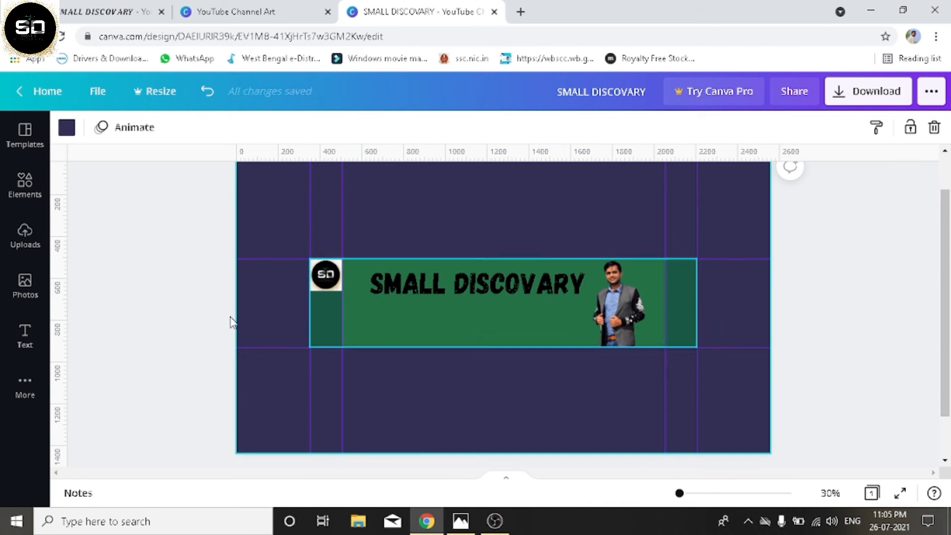
Add a subheading reading "ACHIVEMENT IS OUR GOAL" to the banner
{"action": "left_click", "coordinate": [24, 340]}
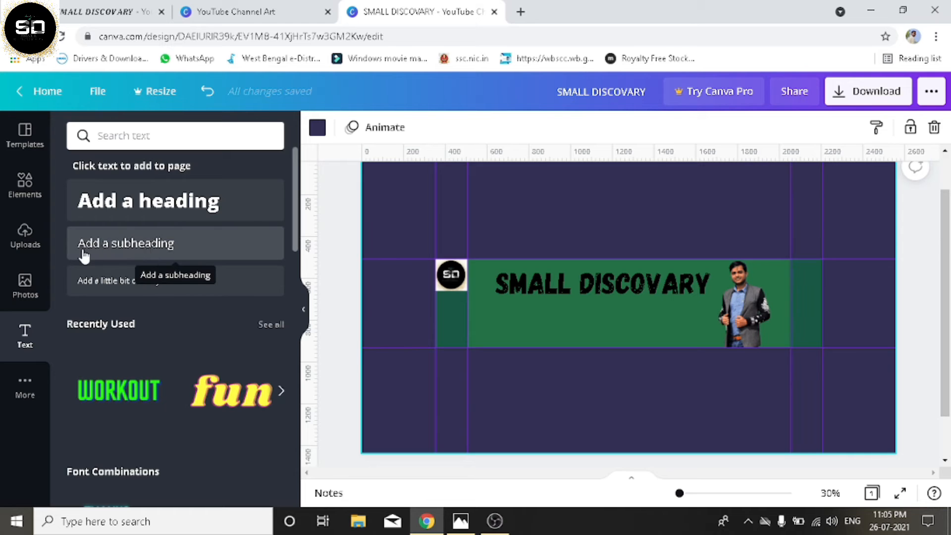
{"action": "left_click", "coordinate": [149, 251]}
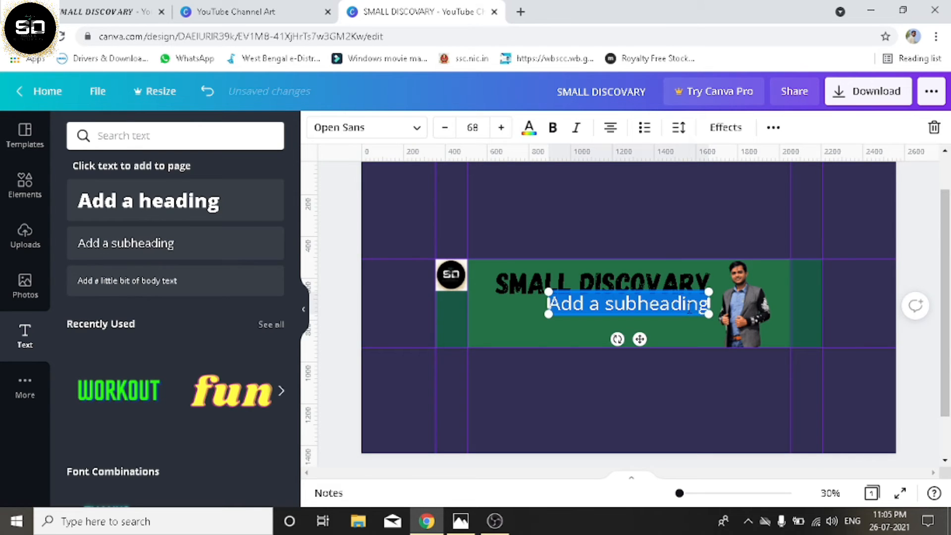
{"action": "key", "text": "BackSpace"}
{"action": "type", "text": "ACH"}
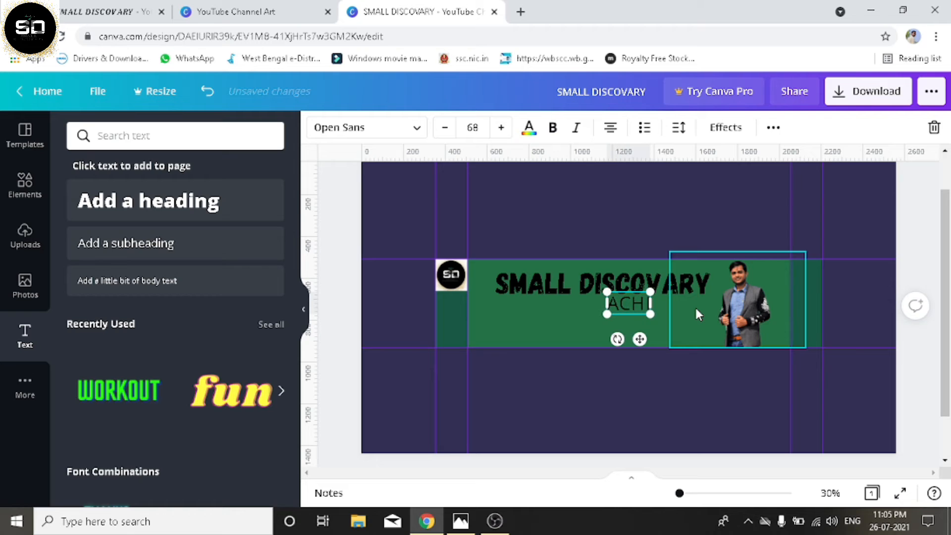
{"action": "type", "text": "IVEM"}
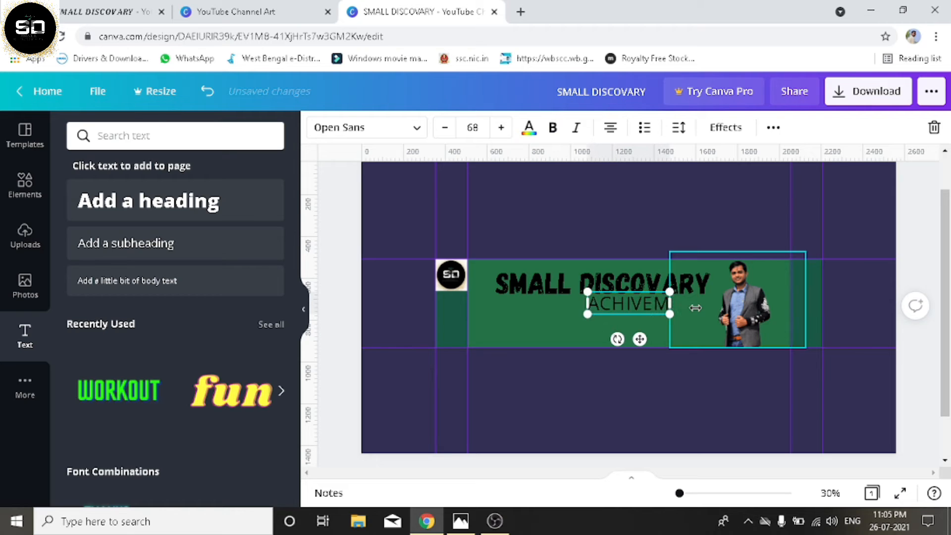
{"action": "type", "text": "ENT IS"}
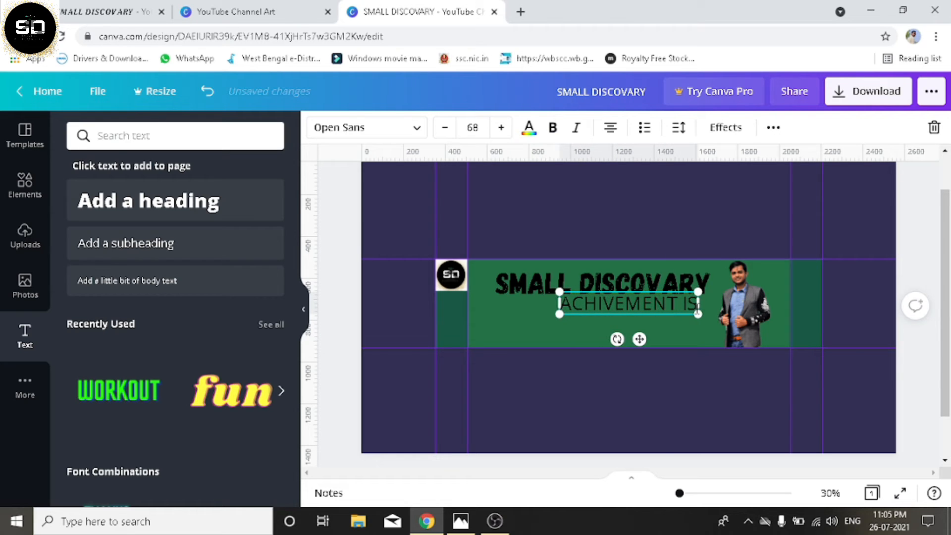
{"action": "type", "text": " QUR"}
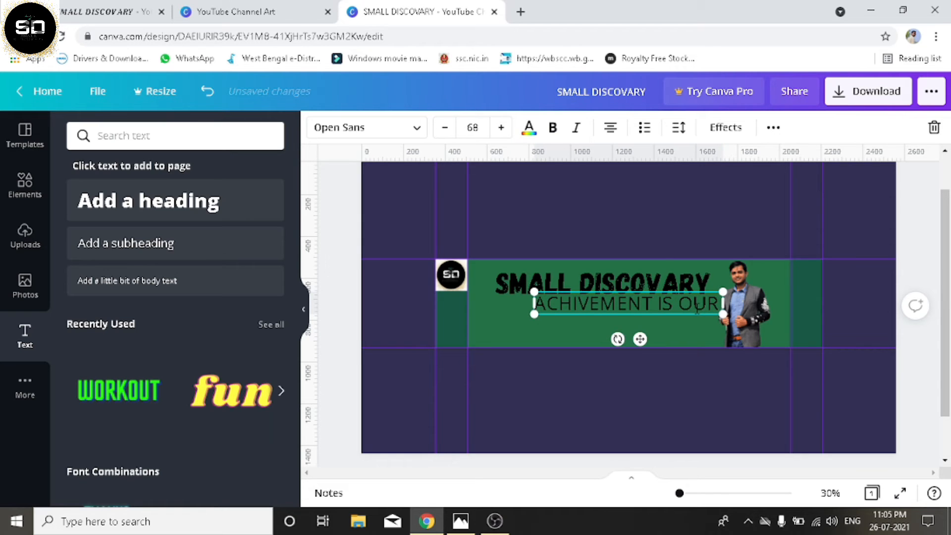
{"action": "type", "text": " G"}
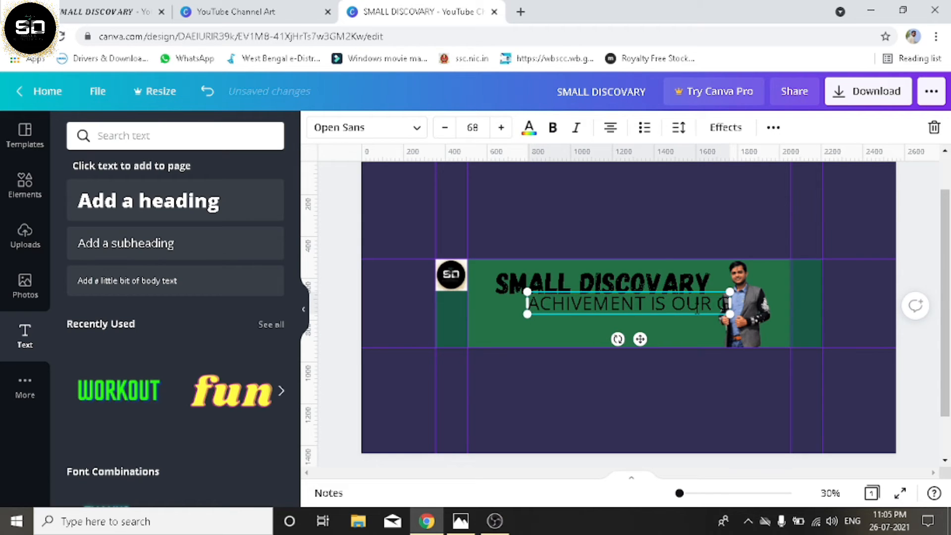
{"action": "type", "text": "OAL"}
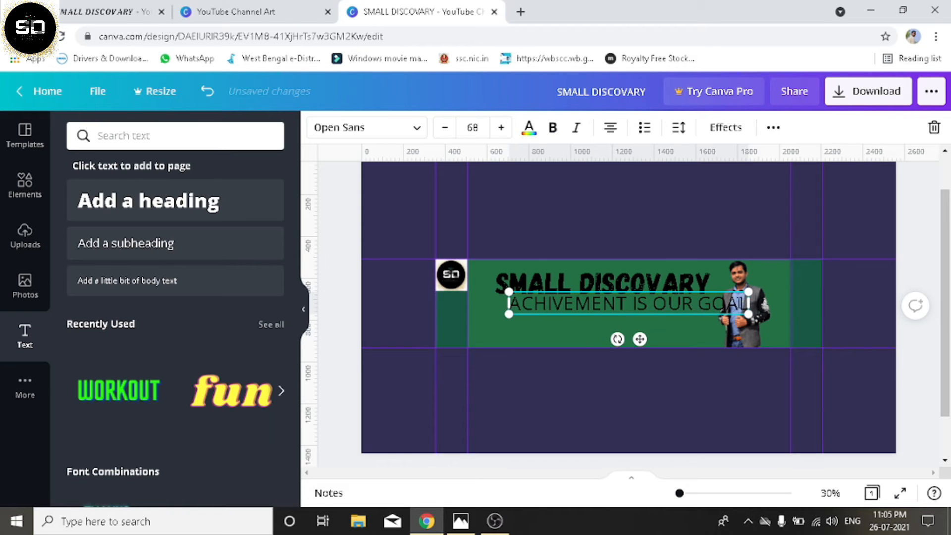
Set the font of the whole subheading to Cheque
{"action": "left_click_drag", "start_coordinate": [751, 303], "coordinate": [603, 303]}
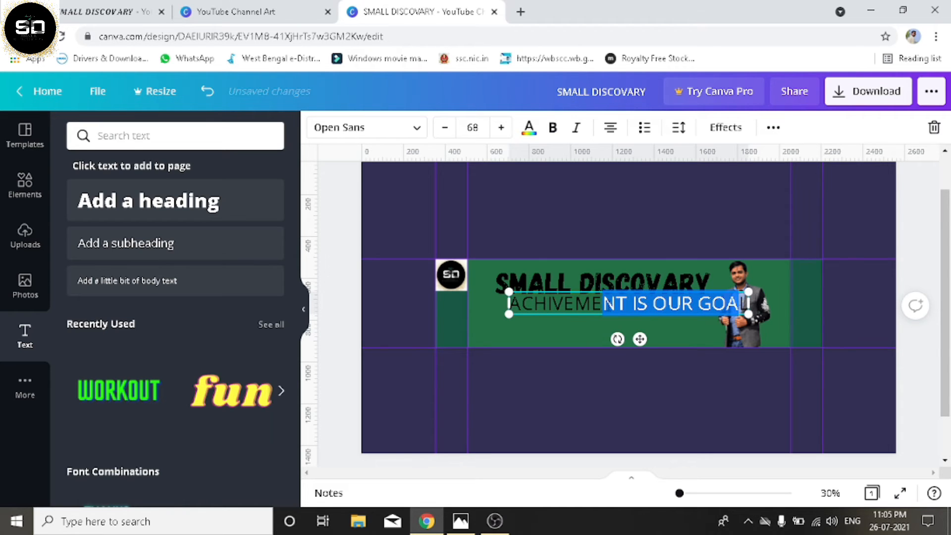
{"action": "left_click", "coordinate": [686, 382]}
{"action": "left_click", "coordinate": [738, 307]}
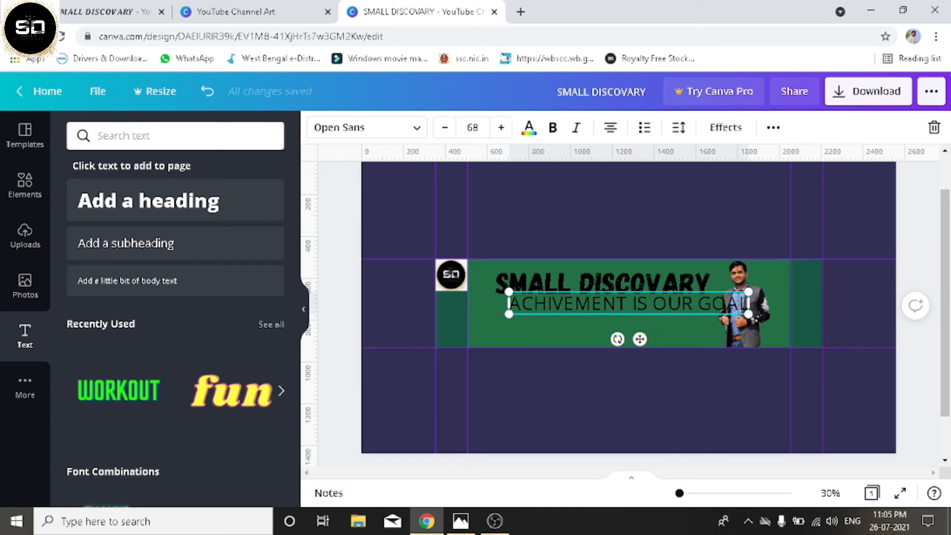
{"action": "left_click_drag", "start_coordinate": [751, 303], "coordinate": [505, 308]}
{"action": "left_click", "coordinate": [417, 129]}
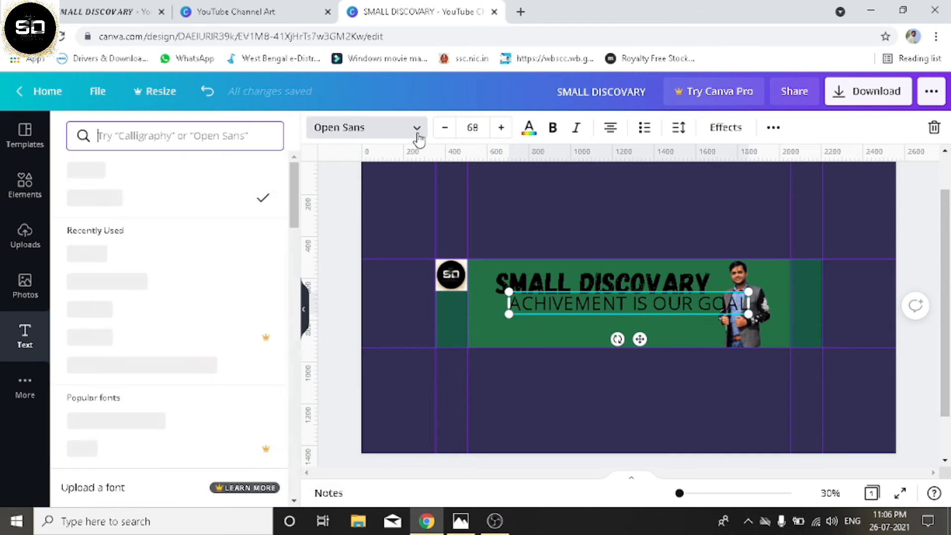
{"action": "left_click", "coordinate": [105, 316]}
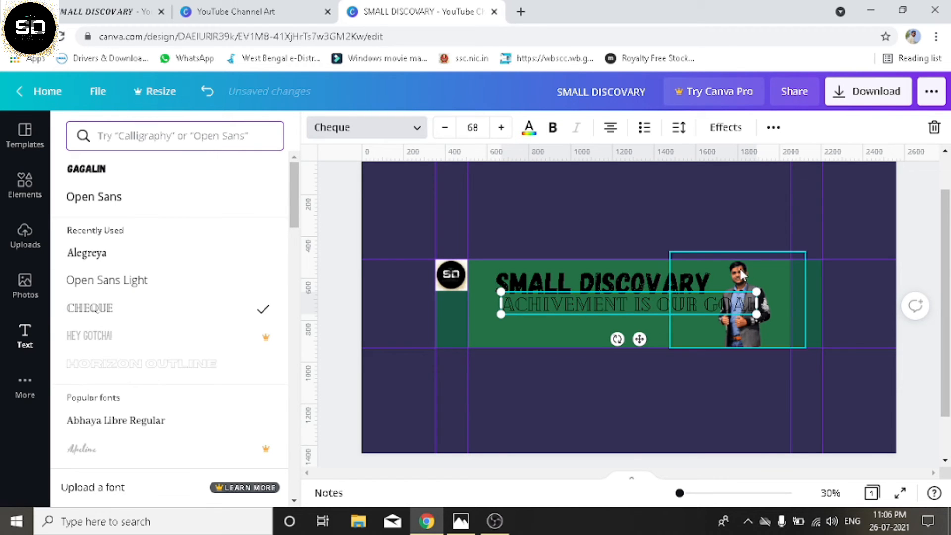
Shrink the subheading to font size 40.4 and place it directly below the heading
{"action": "left_click_drag", "start_coordinate": [757, 290], "coordinate": [653, 304]}
{"action": "left_click_drag", "start_coordinate": [593, 339], "coordinate": [617, 337]}
{"action": "left_click", "coordinate": [666, 326]}
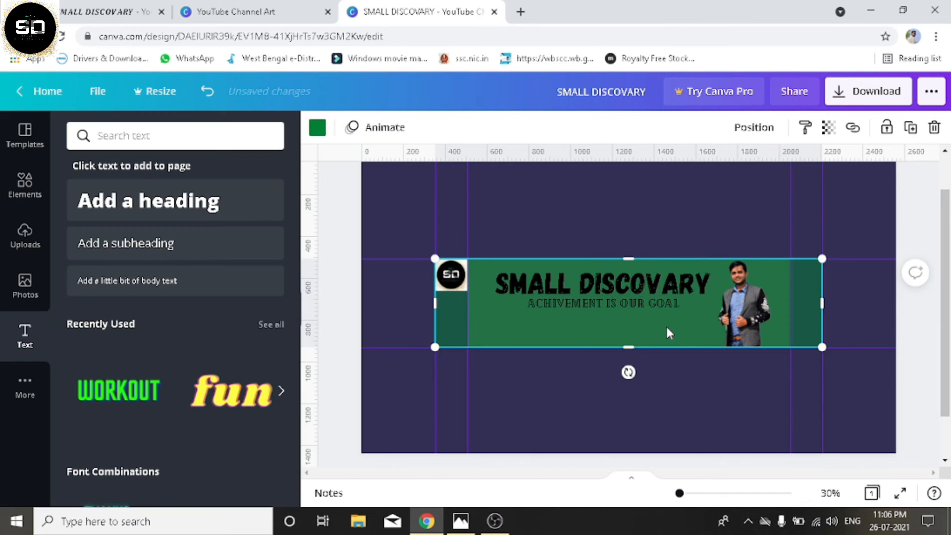
{"action": "left_click", "coordinate": [637, 306]}
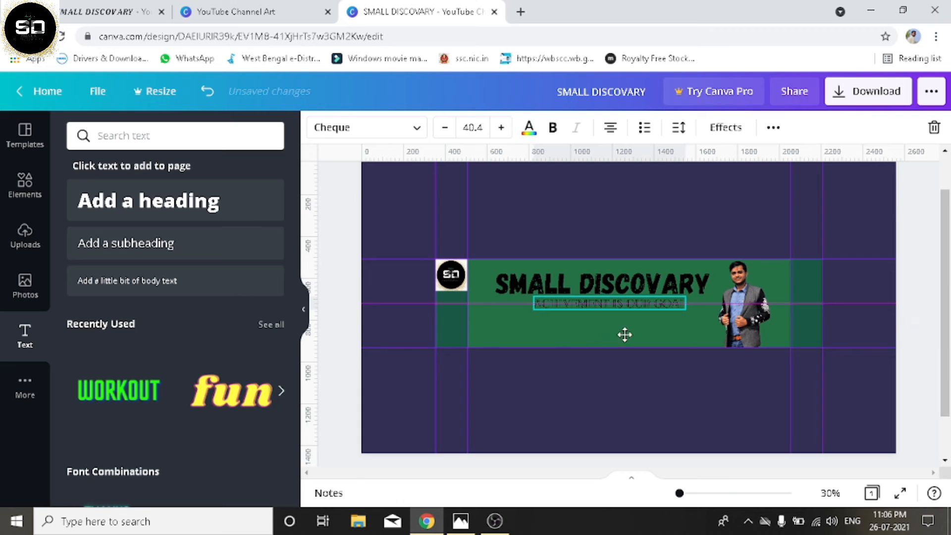
{"action": "left_click", "coordinate": [670, 389]}
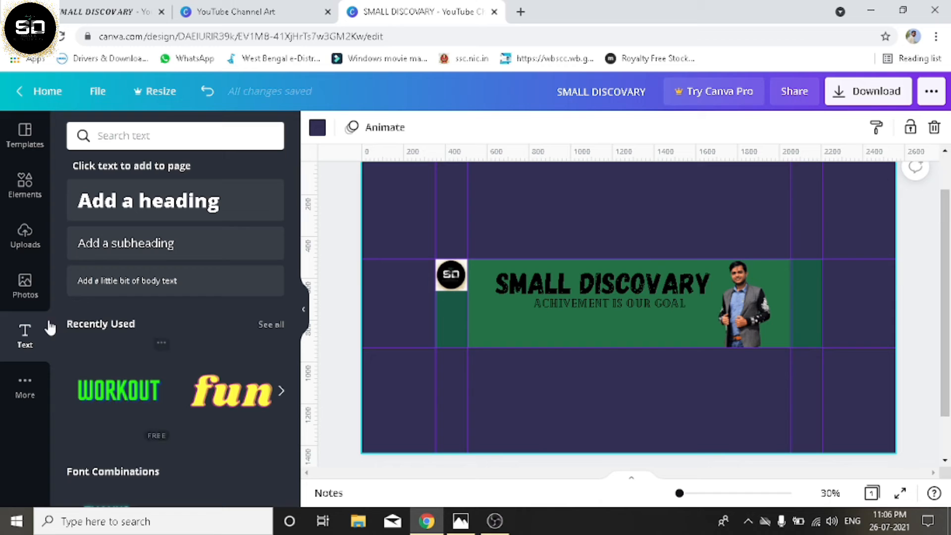
Add a line of body text reading "LIKE // COMMENT// SHARE" in the lower part of the green rectangle, with a widened text box
{"action": "left_click", "coordinate": [156, 288]}
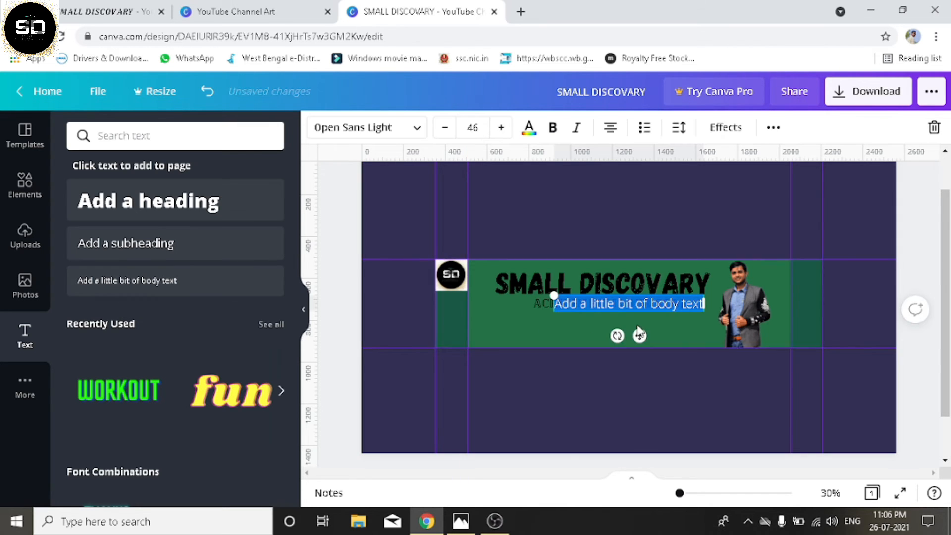
{"action": "left_click_drag", "start_coordinate": [640, 336], "coordinate": [626, 367]}
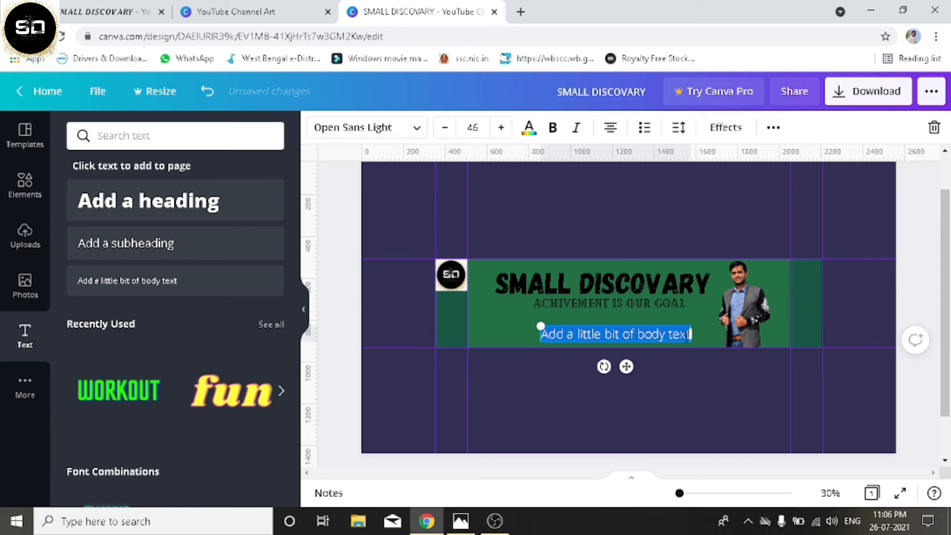
{"action": "left_click_drag", "start_coordinate": [690, 334], "coordinate": [764, 333]}
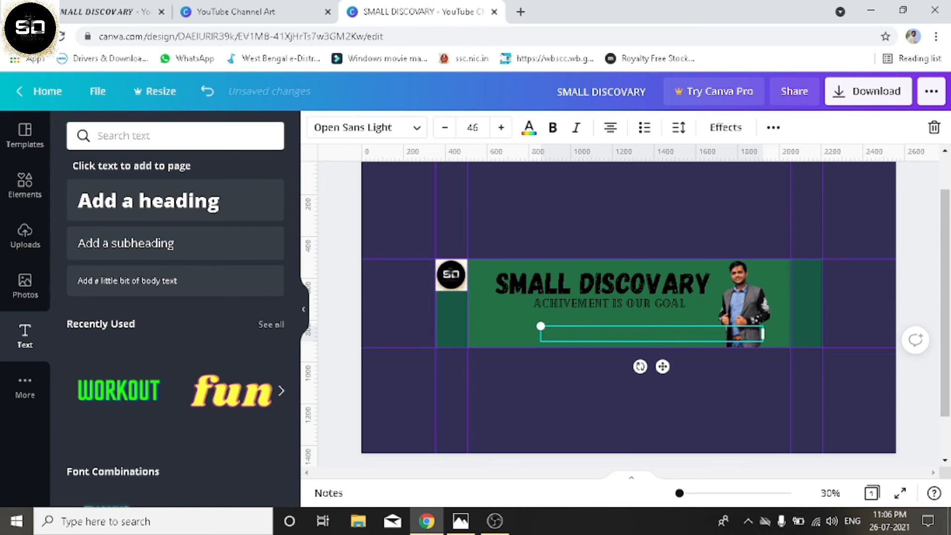
Set the font of the "LIKE // COMMENT// SHARE" line to Anton and centre it below the subheading
{"action": "left_click", "coordinate": [636, 341]}
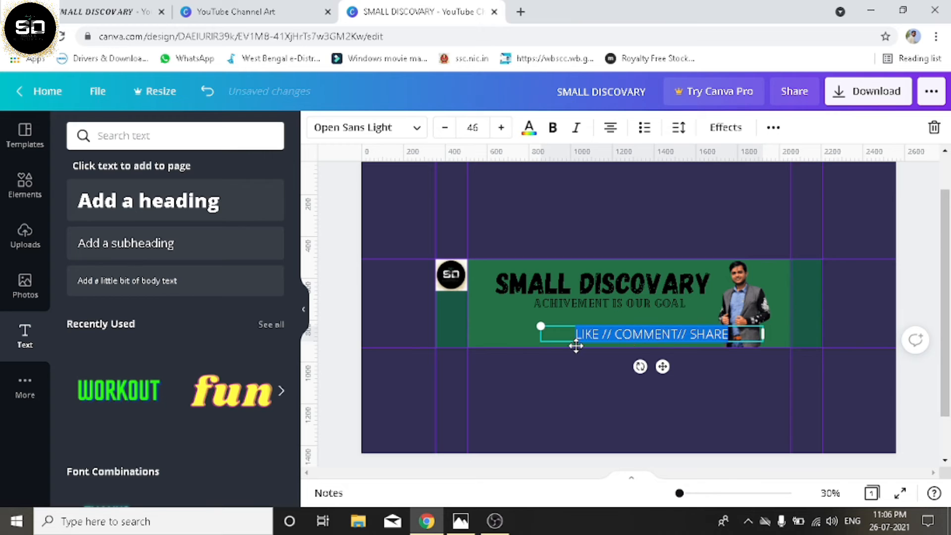
{"action": "left_click", "coordinate": [417, 127]}
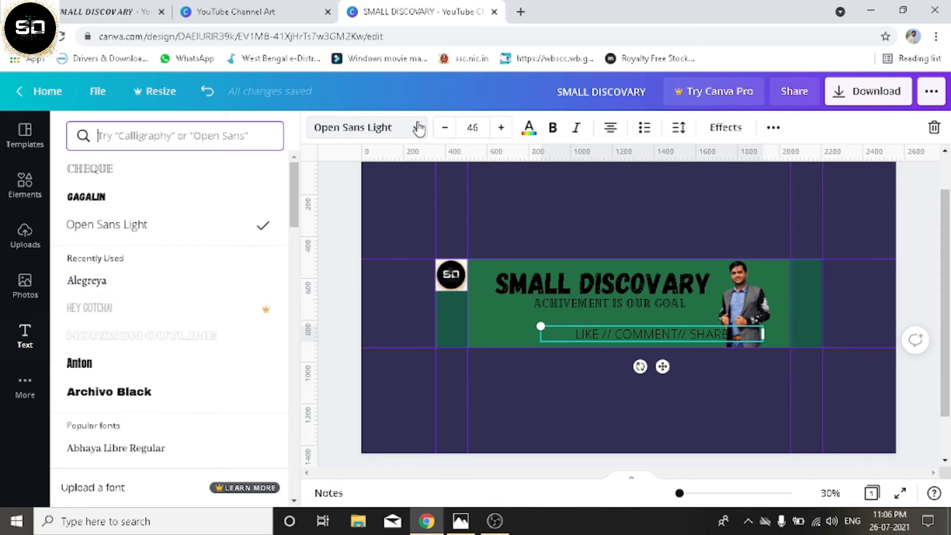
{"action": "left_click", "coordinate": [136, 367]}
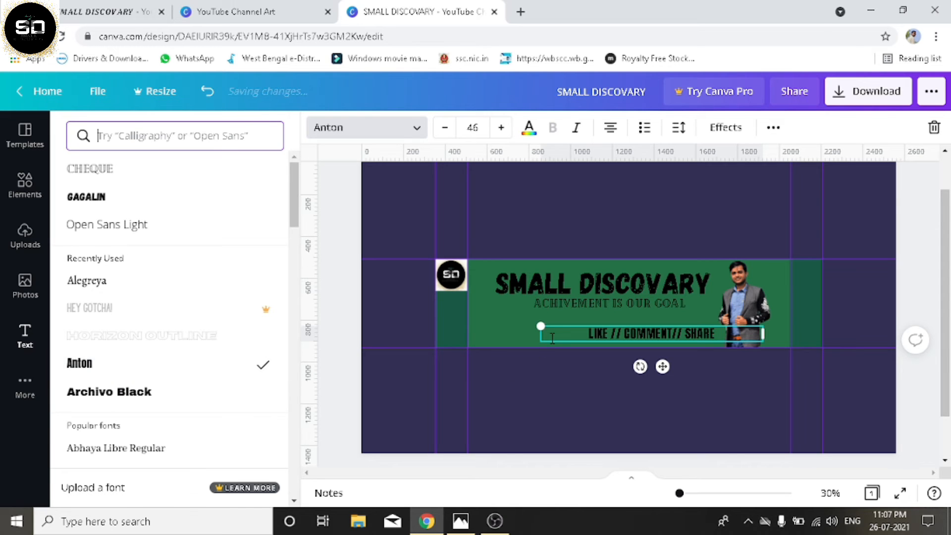
{"action": "left_click", "coordinate": [528, 131]}
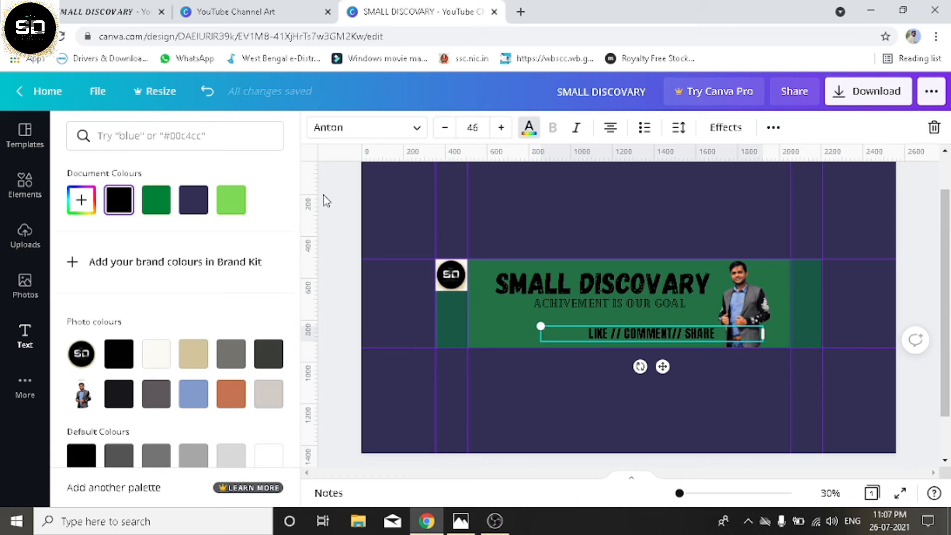
{"action": "left_click", "coordinate": [533, 139]}
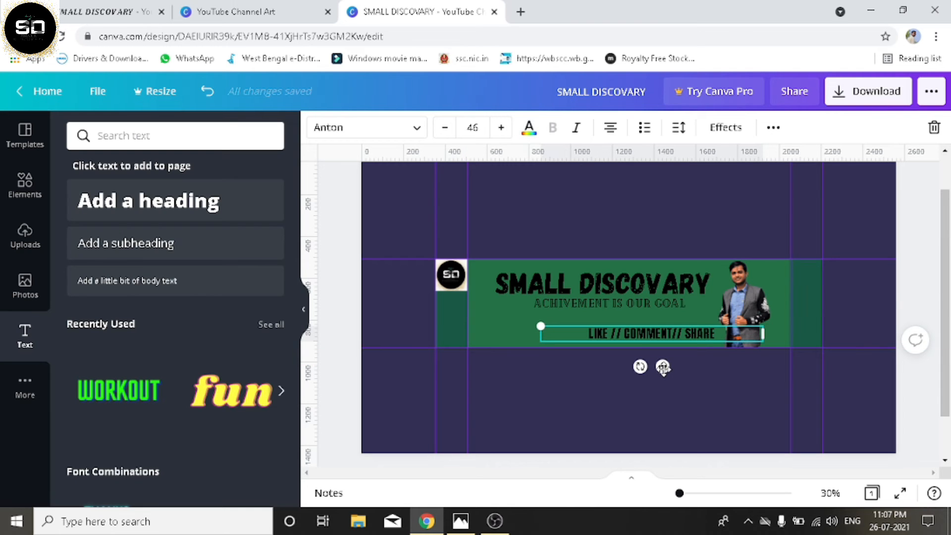
{"action": "left_click_drag", "start_coordinate": [651, 367], "coordinate": [607, 369]}
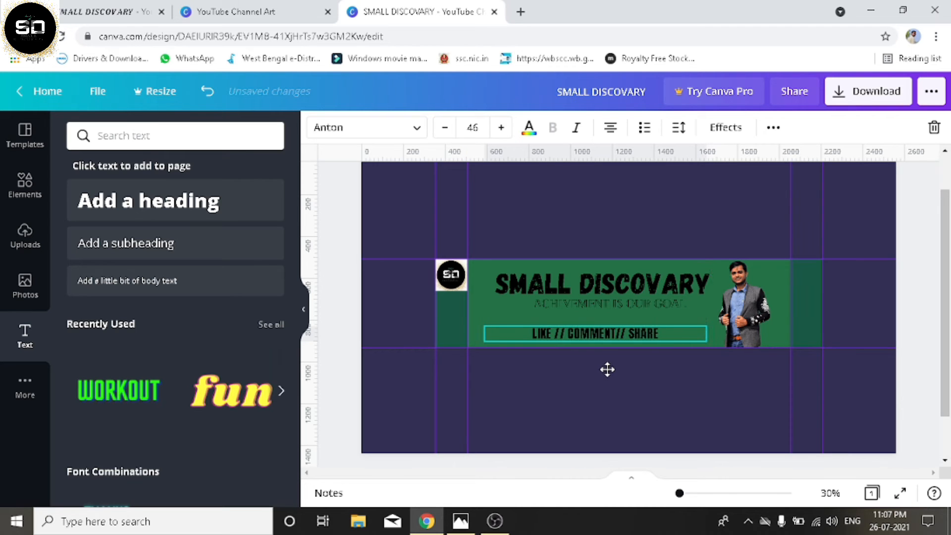
{"action": "left_click", "coordinate": [672, 392]}
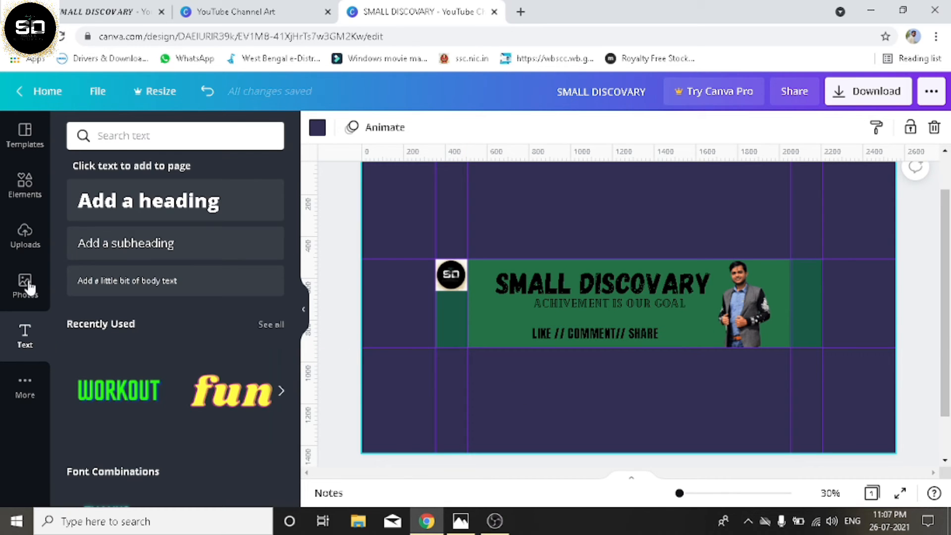
Add a square and reshape it into a wide, flat bar just below the green rectangle
{"action": "left_click", "coordinate": [23, 191]}
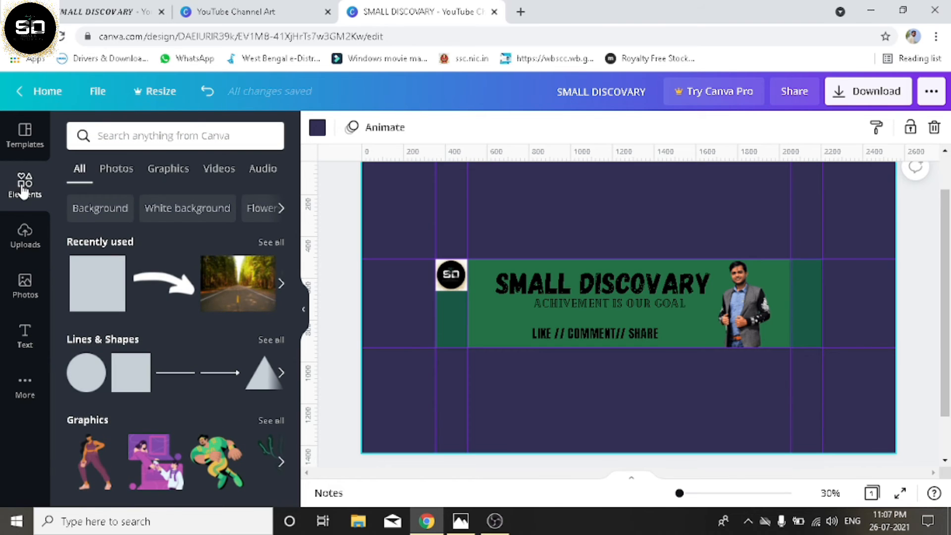
{"action": "left_click", "coordinate": [92, 280]}
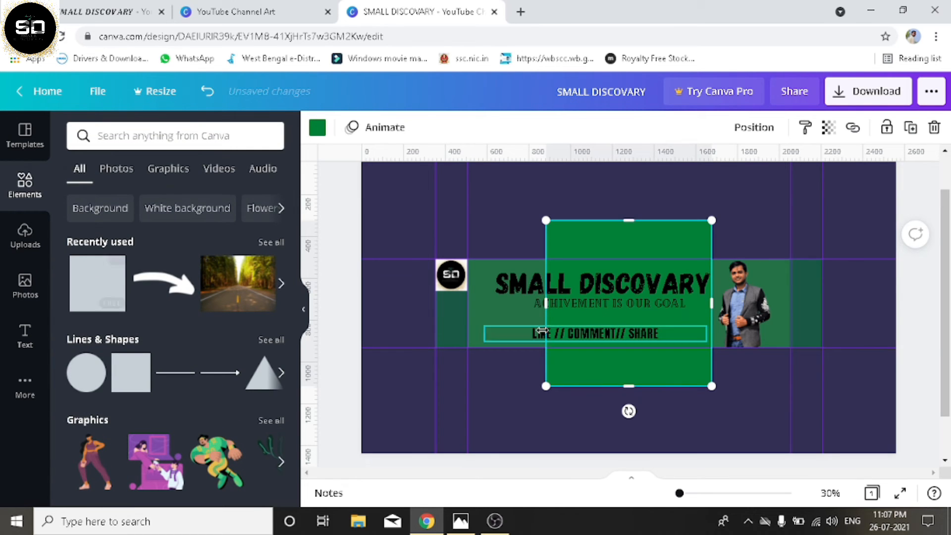
{"action": "left_click_drag", "start_coordinate": [713, 221], "coordinate": [760, 372]}
{"action": "left_click_drag", "start_coordinate": [670, 371], "coordinate": [635, 369]}
Colour the bar white and place it behind the "LIKE // COMMENT // SHARE" text
{"action": "left_click", "coordinate": [317, 127]}
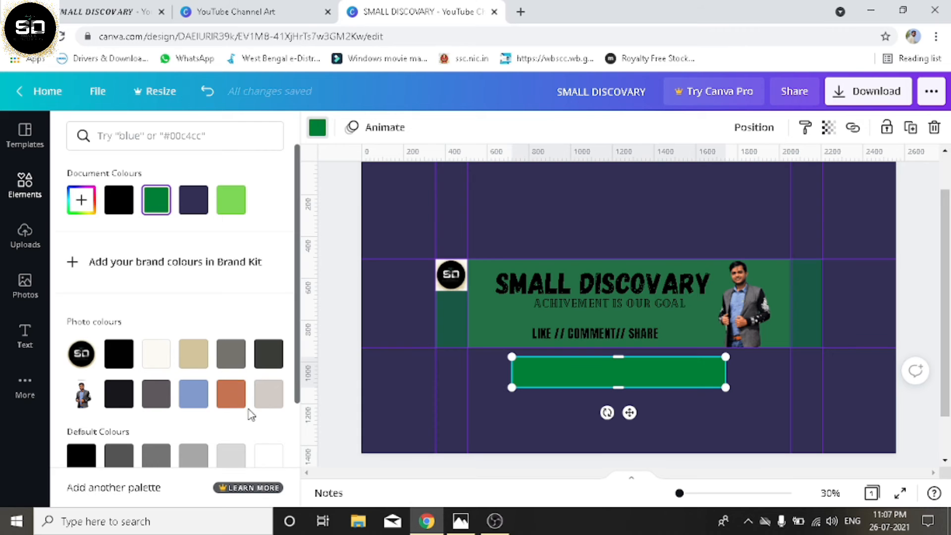
{"action": "left_click", "coordinate": [270, 456]}
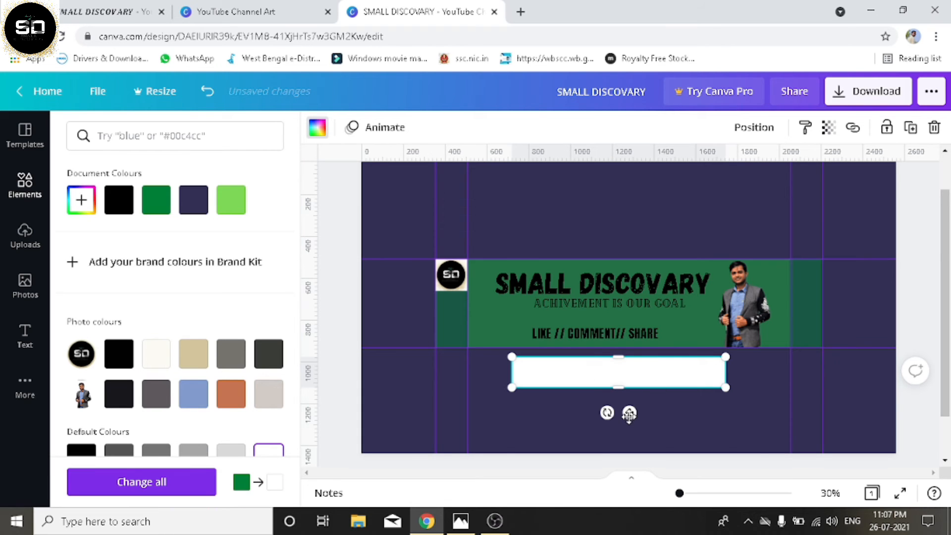
{"action": "left_click_drag", "start_coordinate": [623, 399], "coordinate": [615, 379]}
{"action": "left_click", "coordinate": [615, 379]}
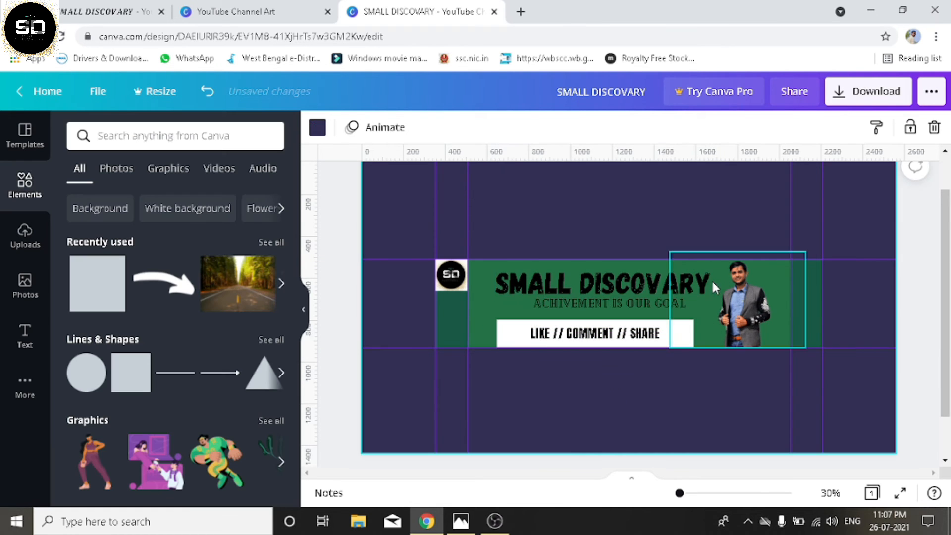
Widen the text box of the "SMALL DISCOVARY" heading and change its text colour to white
{"action": "left_click", "coordinate": [698, 286]}
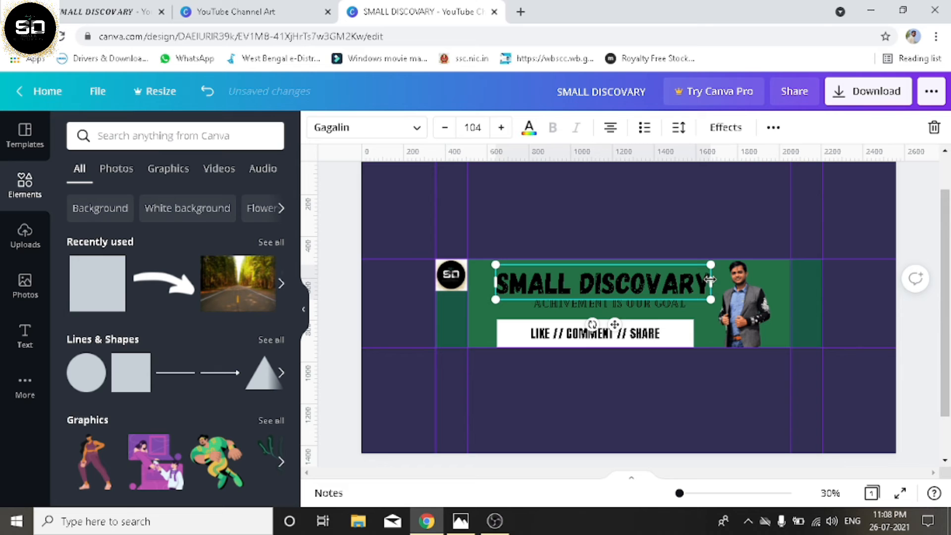
{"action": "mouse_move", "coordinate": [721, 280]}
{"action": "left_mouse_down"}
{"action": "mouse_move", "coordinate": [731, 281]}
{"action": "mouse_move", "coordinate": [711, 282]}
{"action": "left_mouse_up"}
{"action": "double_click", "coordinate": [709, 284]}
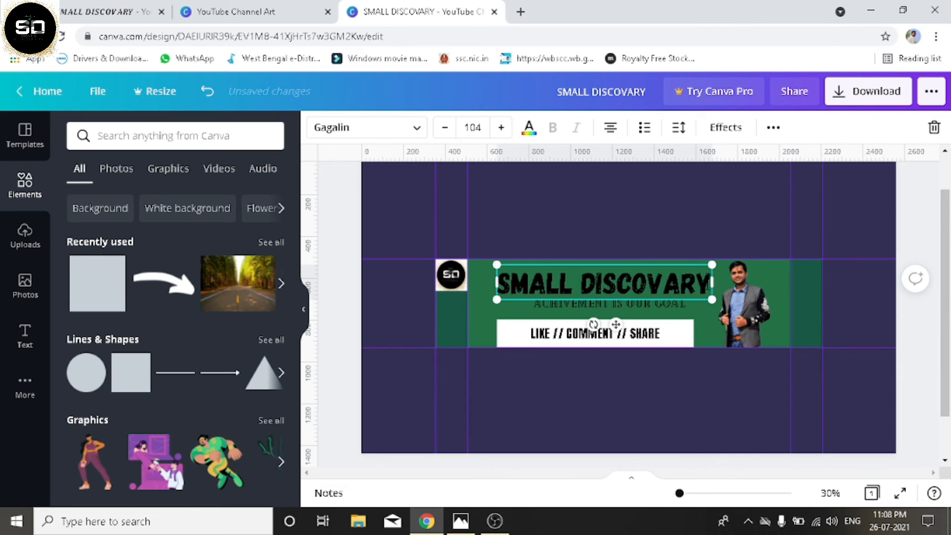
{"action": "left_click_drag", "start_coordinate": [711, 283], "coordinate": [760, 282]}
{"action": "left_click", "coordinate": [531, 130]}
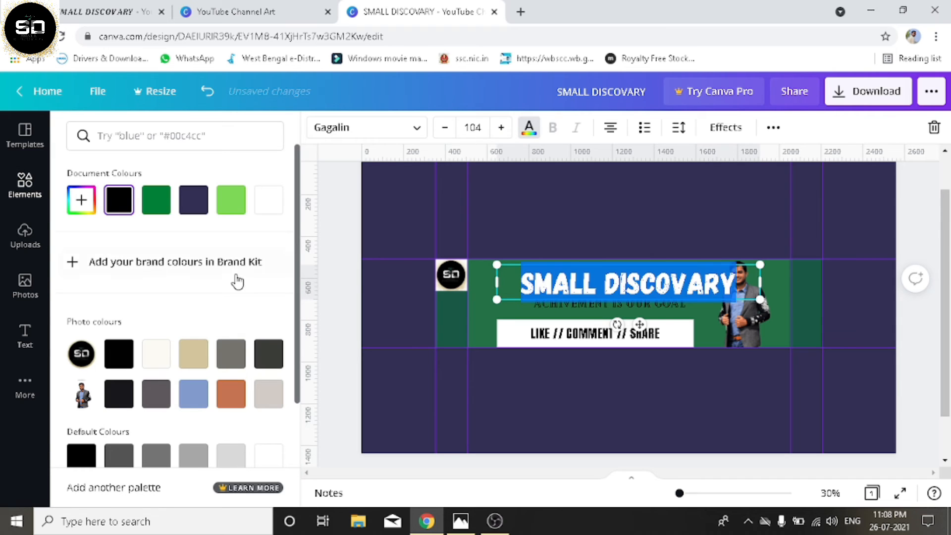
{"action": "left_click", "coordinate": [268, 454]}
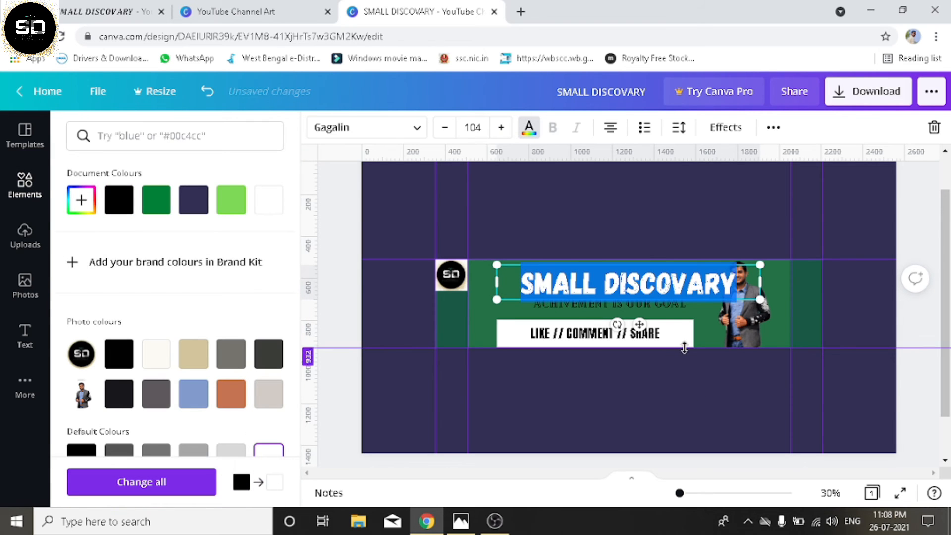
{"action": "key", "text": "Escape"}
Move the white heading back between the logo and the photo, clear of the photo
{"action": "left_click", "coordinate": [702, 320]}
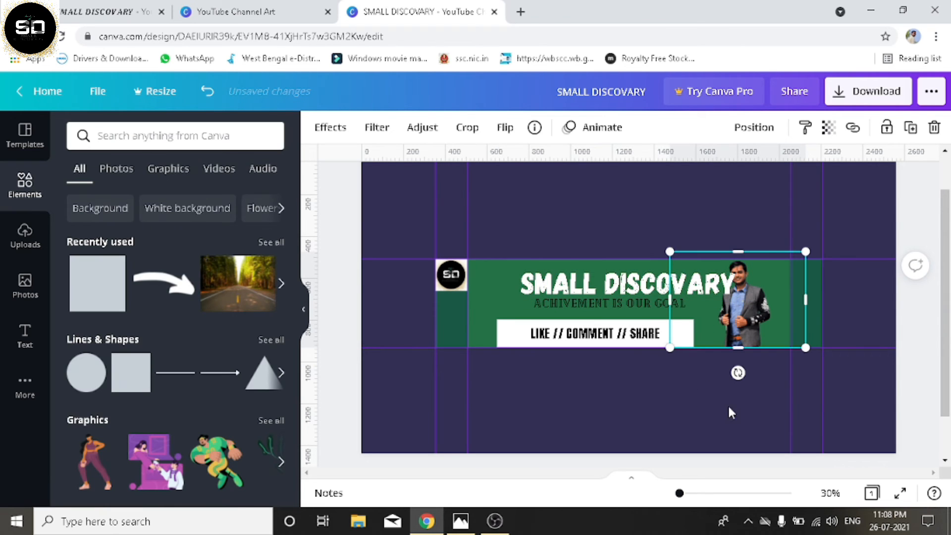
{"action": "left_click", "coordinate": [916, 393]}
{"action": "left_click_drag", "start_coordinate": [681, 287], "coordinate": [658, 279]}
{"action": "left_click", "coordinate": [646, 213]}
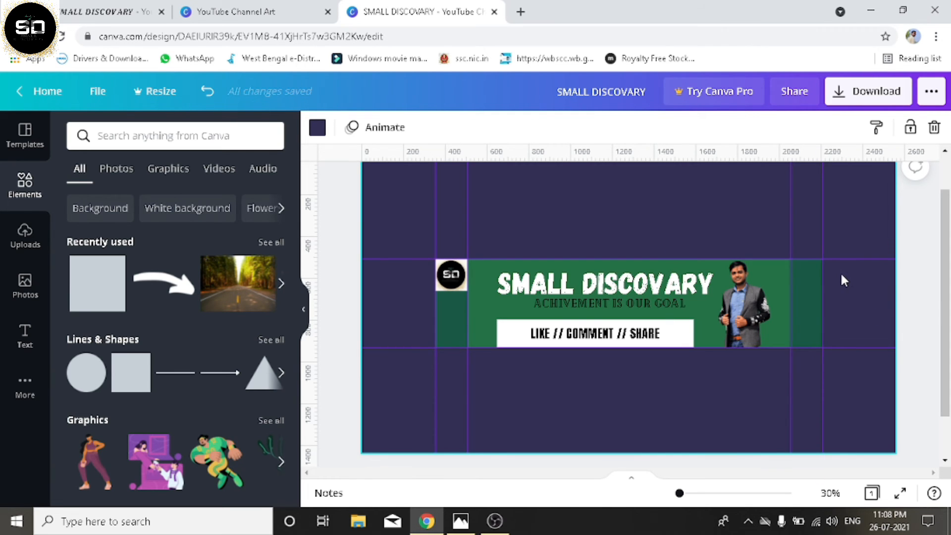
Add a line of body text reading "FREE ONLINE" below the green rectangle
{"action": "left_click", "coordinate": [25, 337]}
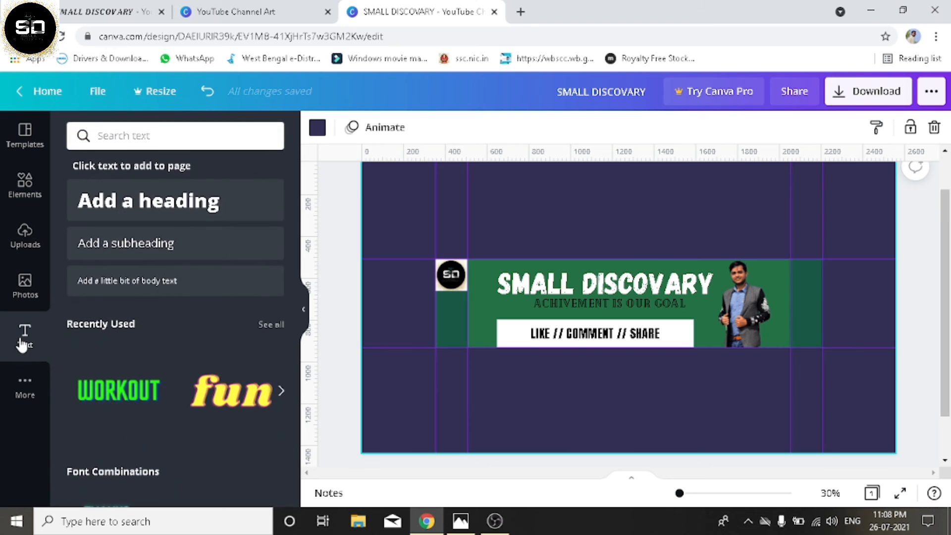
{"action": "left_click", "coordinate": [134, 282]}
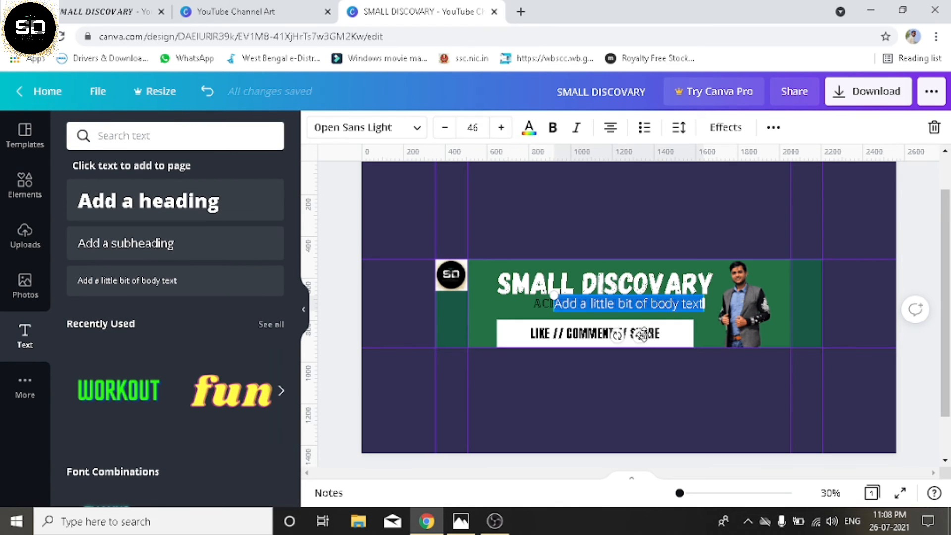
{"action": "left_click_drag", "start_coordinate": [639, 336], "coordinate": [620, 413]}
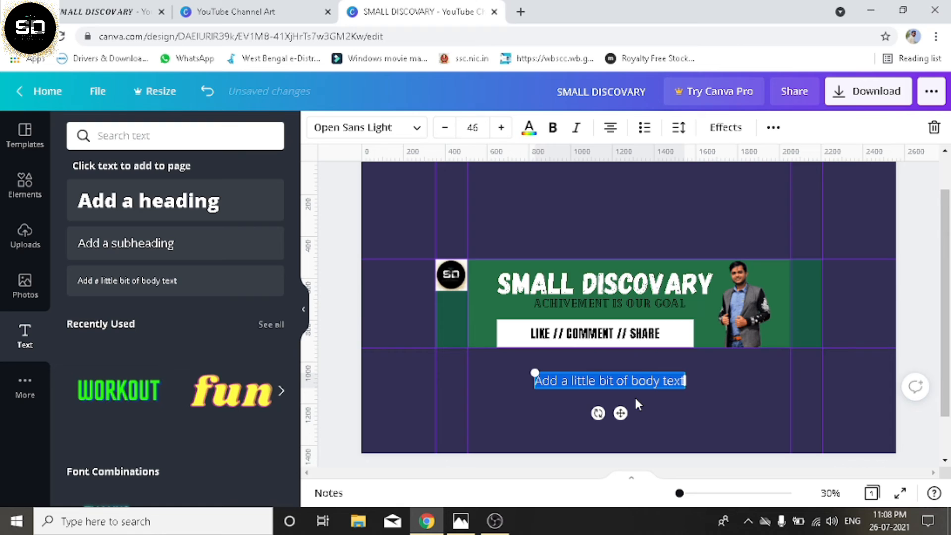
{"action": "key", "text": "BackSpace"}
{"action": "type", "text": "FREE"}
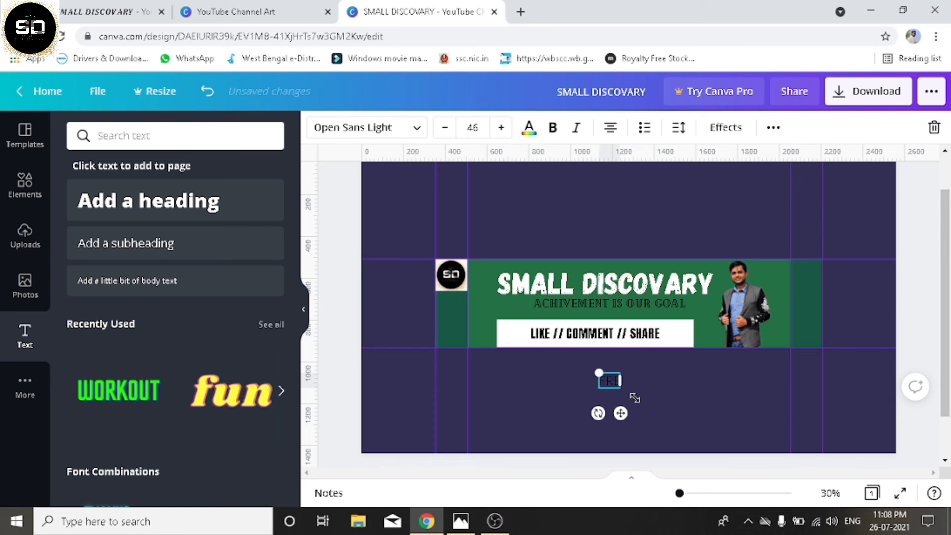
{"action": "type", "text": " O"}
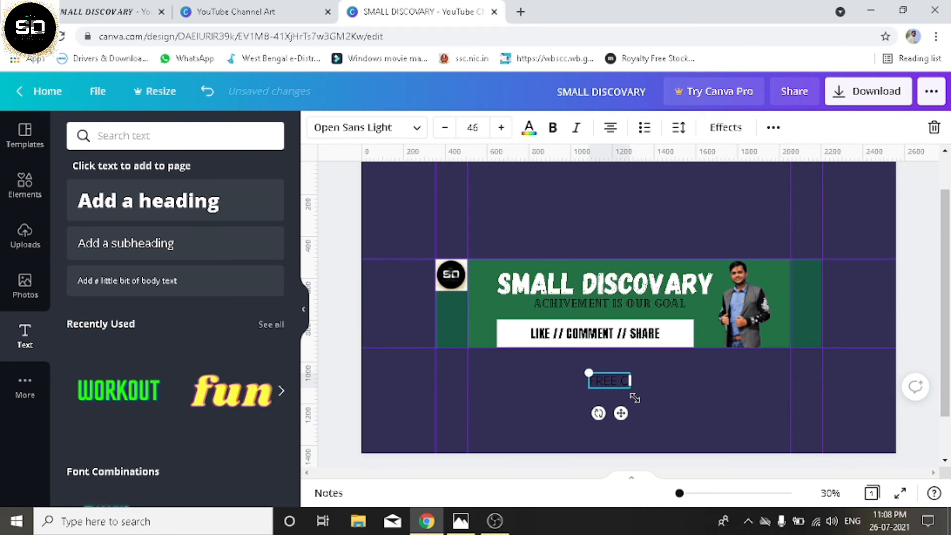
{"action": "type", "text": "NLINE"}
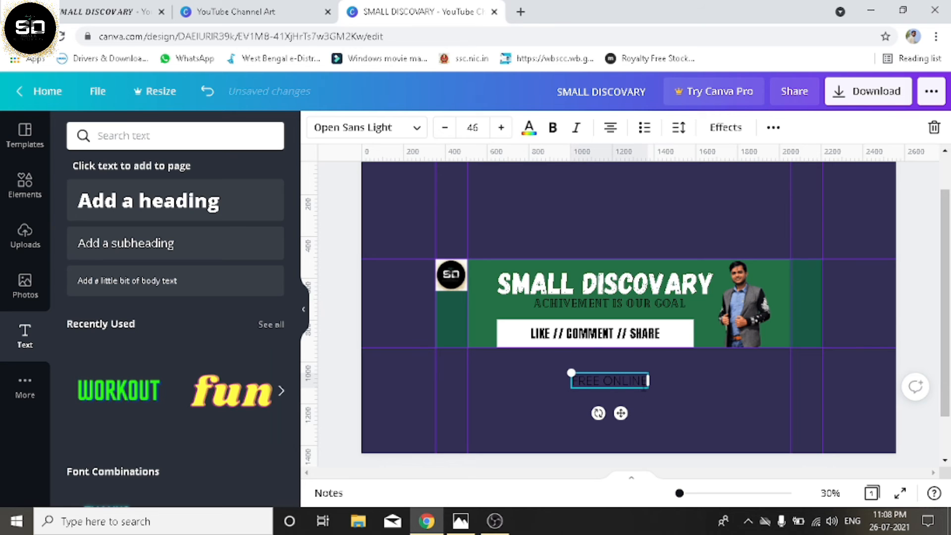
Widen the "FREE ONLINE" text box and format the text in bold Alegreya
{"action": "left_click_drag", "start_coordinate": [649, 380], "coordinate": [706, 380]}
{"action": "key", "text": "ctrl+a"}
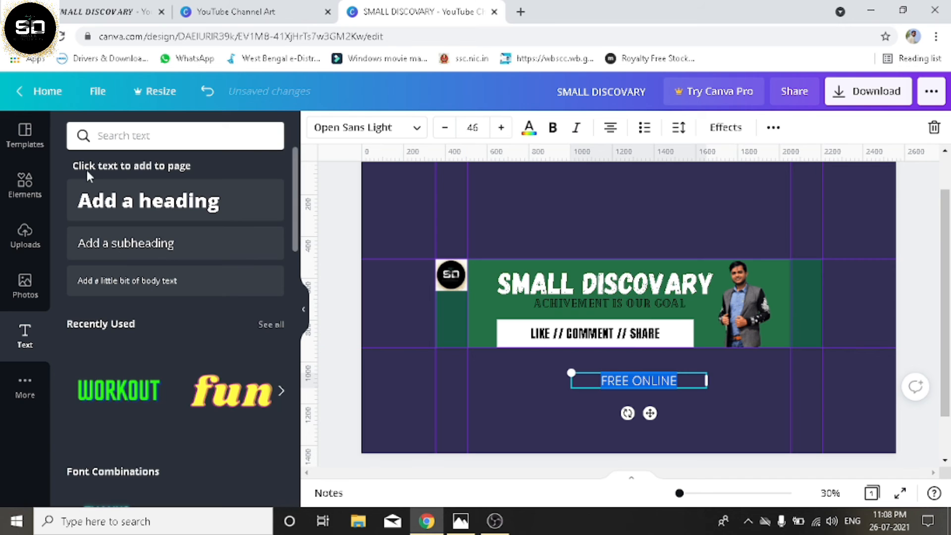
{"action": "left_click", "coordinate": [414, 130]}
{"action": "left_click_drag", "start_coordinate": [294, 205], "coordinate": [284, 255]}
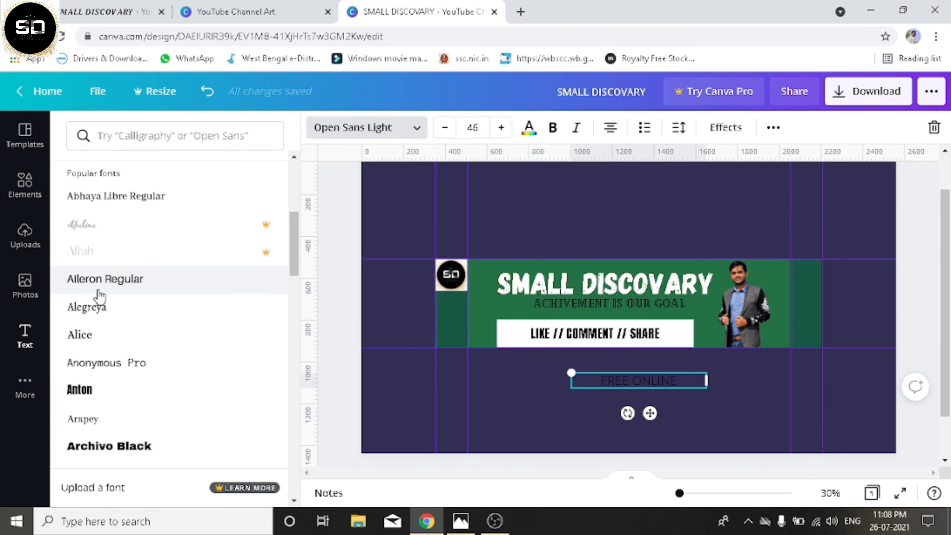
{"action": "left_click", "coordinate": [101, 308]}
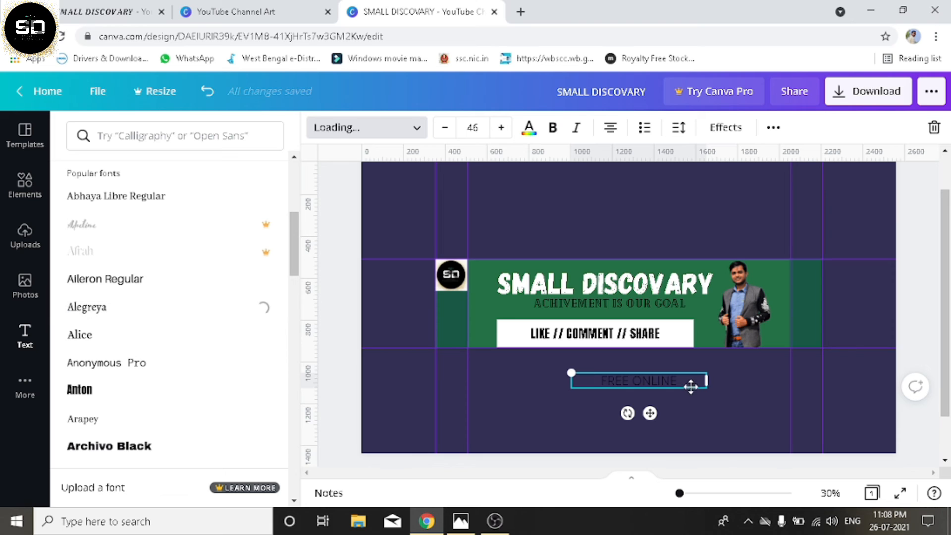
{"action": "left_click_drag", "start_coordinate": [684, 380], "coordinate": [583, 379]}
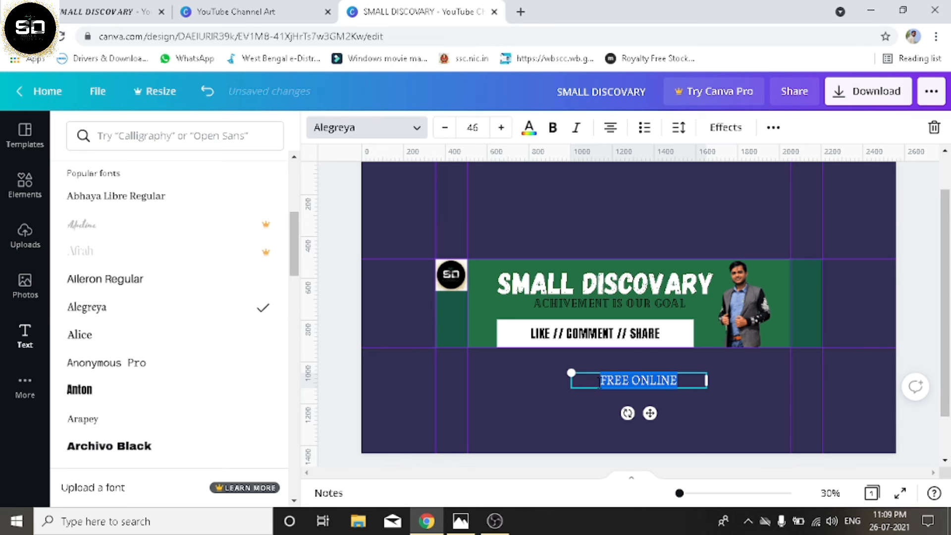
{"action": "left_click", "coordinate": [554, 128]}
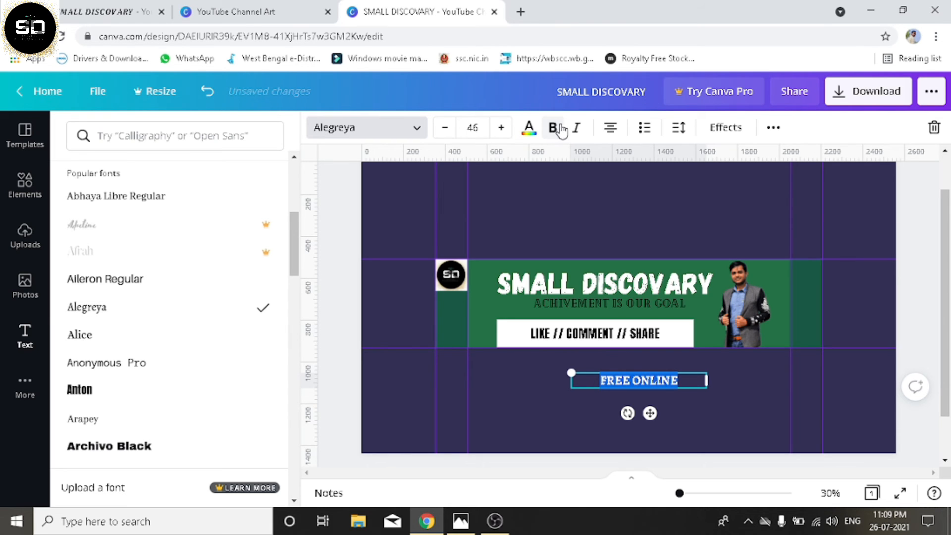
Shrink the "FREE ONLINE" text to font size 21.2 and place it to the right of the photo
{"action": "left_click_drag", "start_coordinate": [707, 372], "coordinate": [817, 312]}
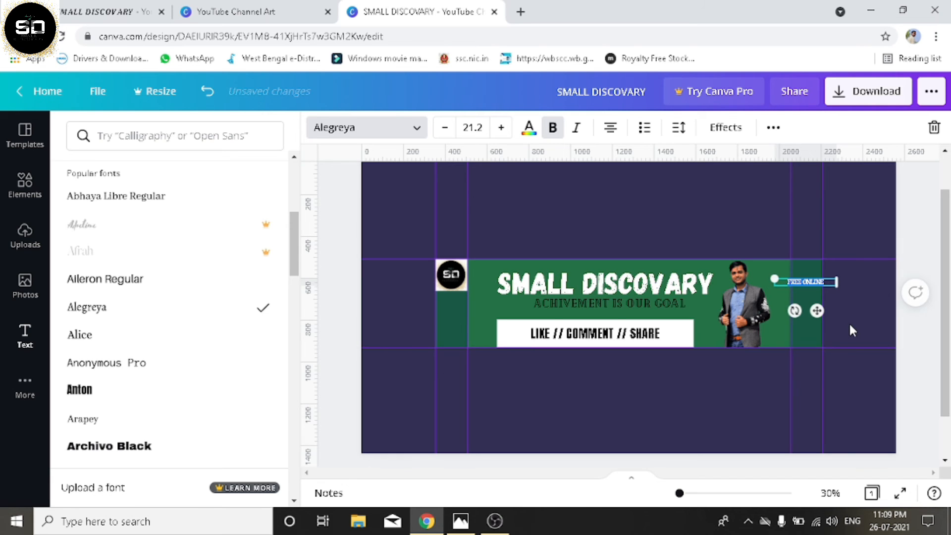
{"action": "left_click", "coordinate": [815, 333]}
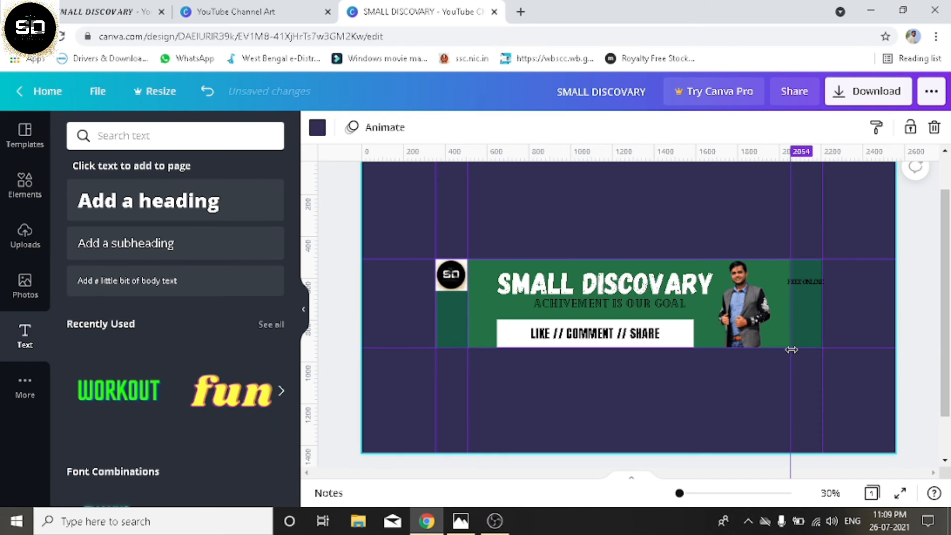
Add the recently used white curved arrow graphic below the green rectangle and reposition the heading just above the slogan
{"action": "left_click", "coordinate": [23, 194]}
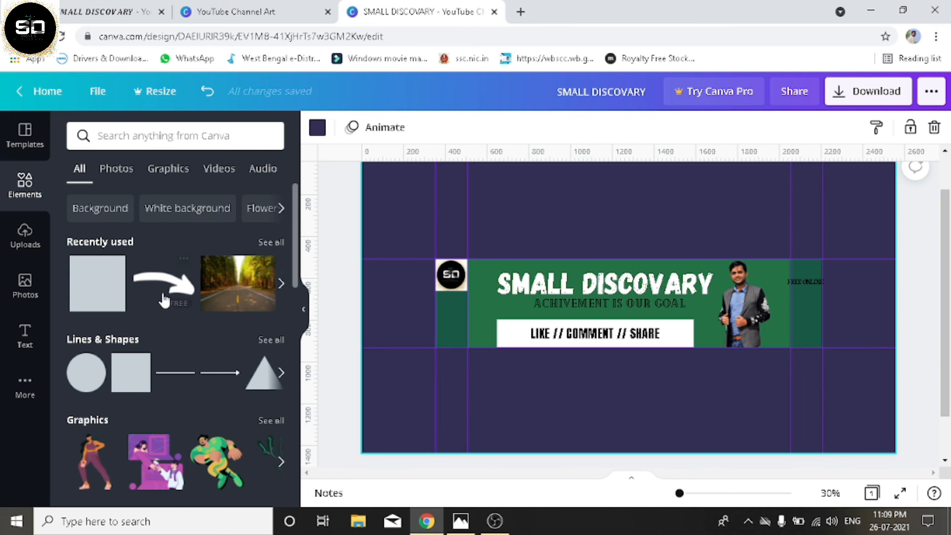
{"action": "left_click", "coordinate": [159, 285]}
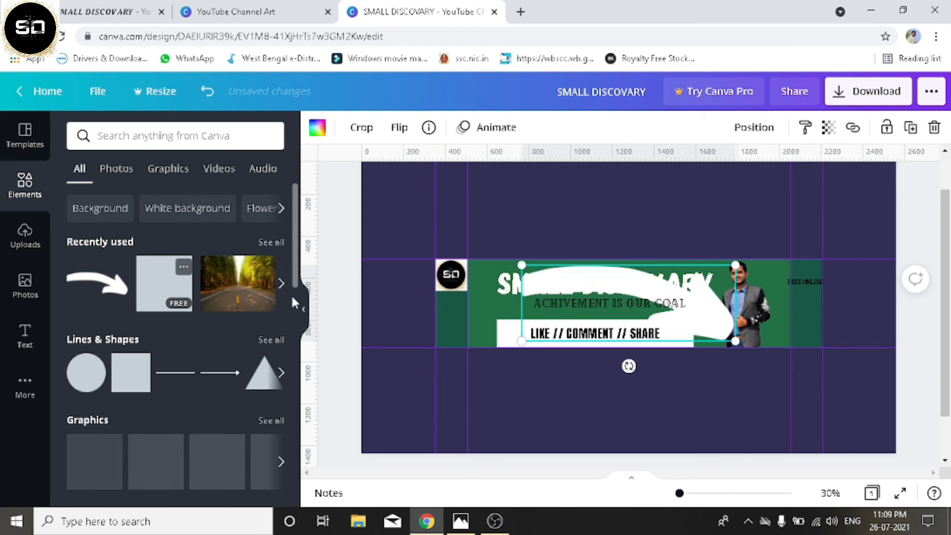
{"action": "left_click_drag", "start_coordinate": [616, 306], "coordinate": [601, 282]}
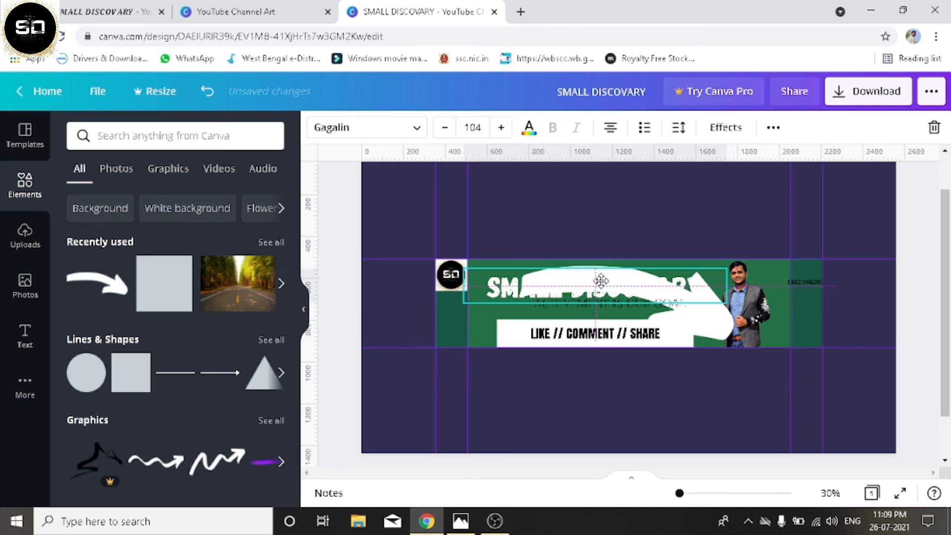
{"action": "left_click", "coordinate": [711, 322]}
{"action": "left_click_drag", "start_coordinate": [712, 323], "coordinate": [699, 423]}
{"action": "left_click", "coordinate": [611, 287]}
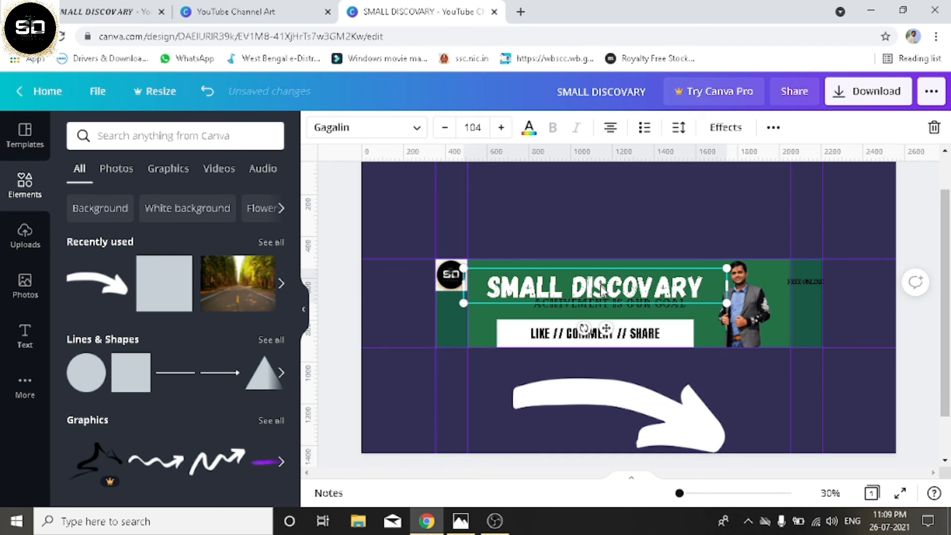
{"action": "left_click_drag", "start_coordinate": [602, 283], "coordinate": [601, 279]}
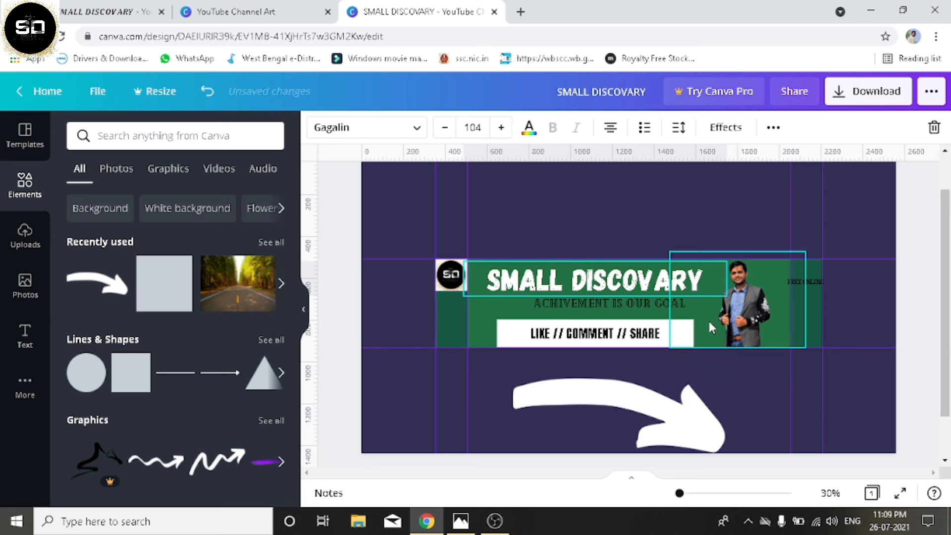
Shrink the white arrow below the green rectangle to a small size and flip it horizontally
{"action": "left_click", "coordinate": [738, 384]}
{"action": "left_click", "coordinate": [721, 448]}
{"action": "left_click_drag", "start_coordinate": [725, 395], "coordinate": [623, 380]}
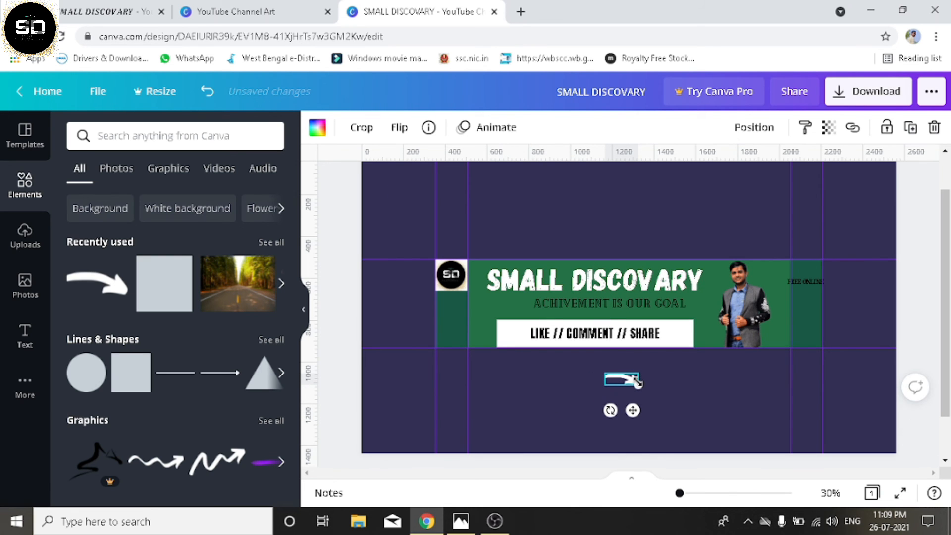
{"action": "left_click", "coordinate": [401, 128]}
{"action": "left_click", "coordinate": [421, 167]}
{"action": "left_click", "coordinate": [423, 168]}
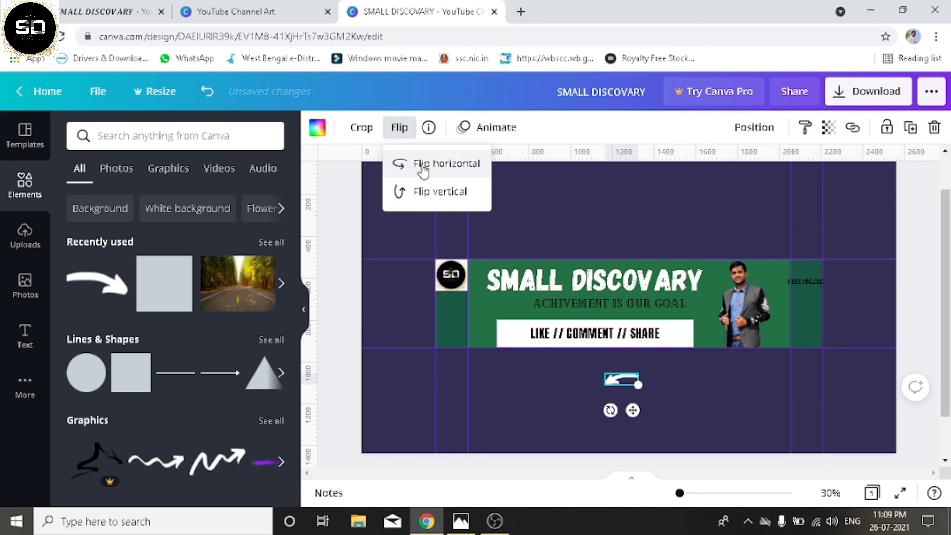
{"action": "left_click", "coordinate": [676, 399]}
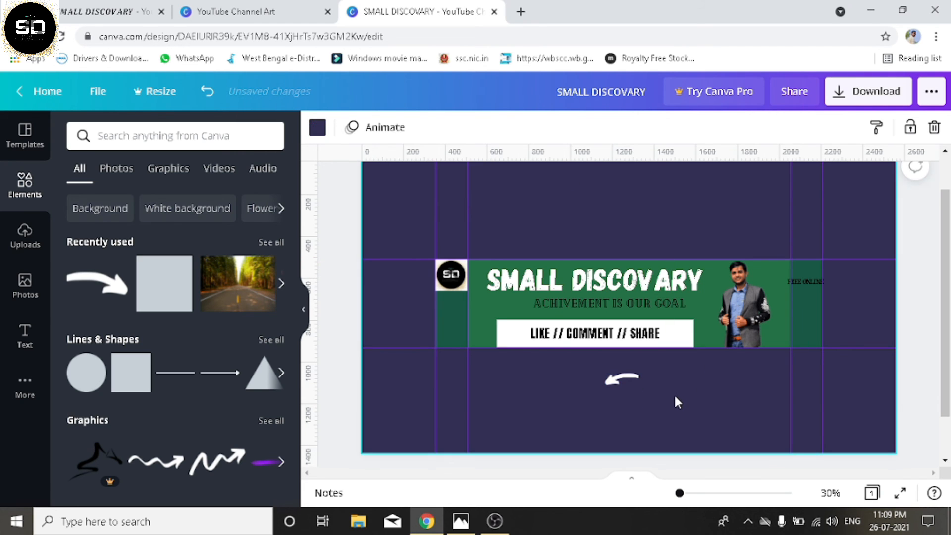
Rotate the small arrow to about -70° and place it beside the photo, pointing down from the "FREE ONLINE" text
{"action": "left_click", "coordinate": [622, 385]}
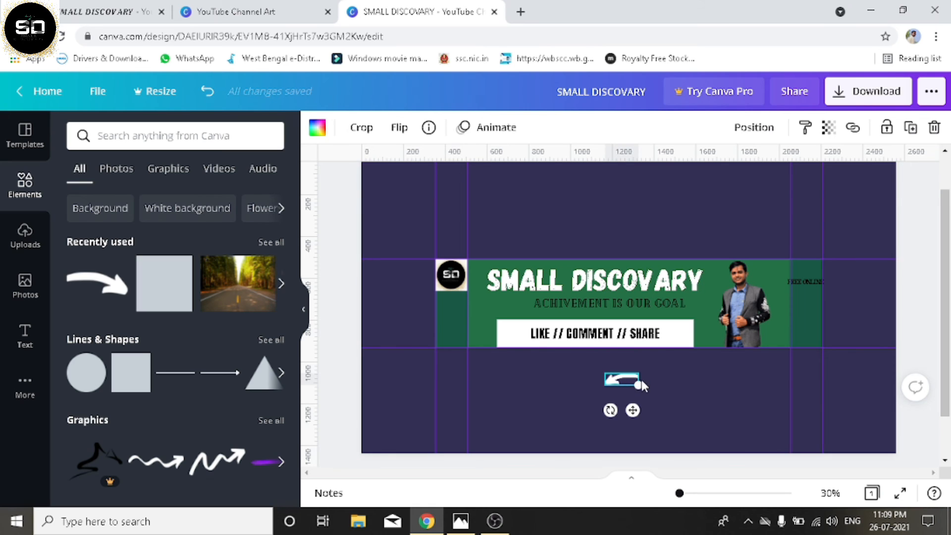
{"action": "left_click_drag", "start_coordinate": [640, 386], "coordinate": [789, 308]}
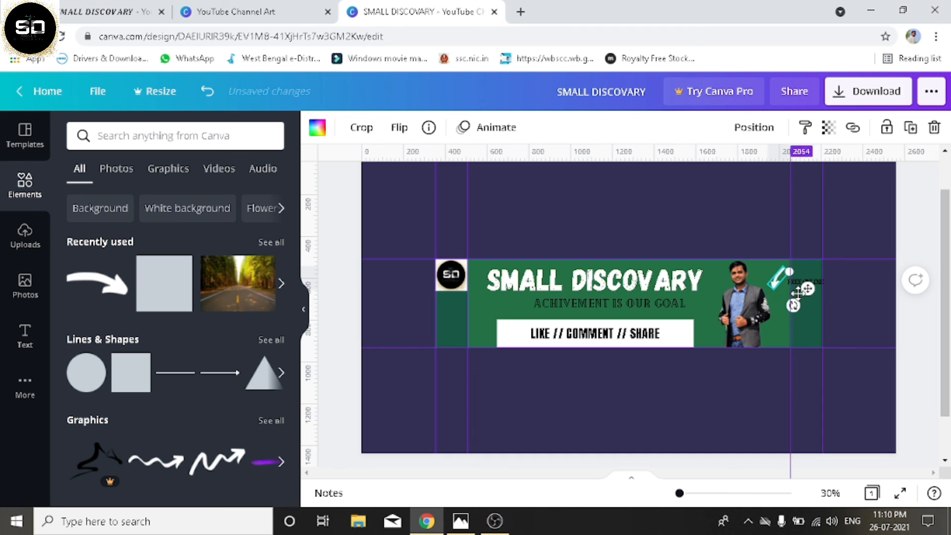
{"action": "left_click_drag", "start_coordinate": [808, 302], "coordinate": [854, 344]}
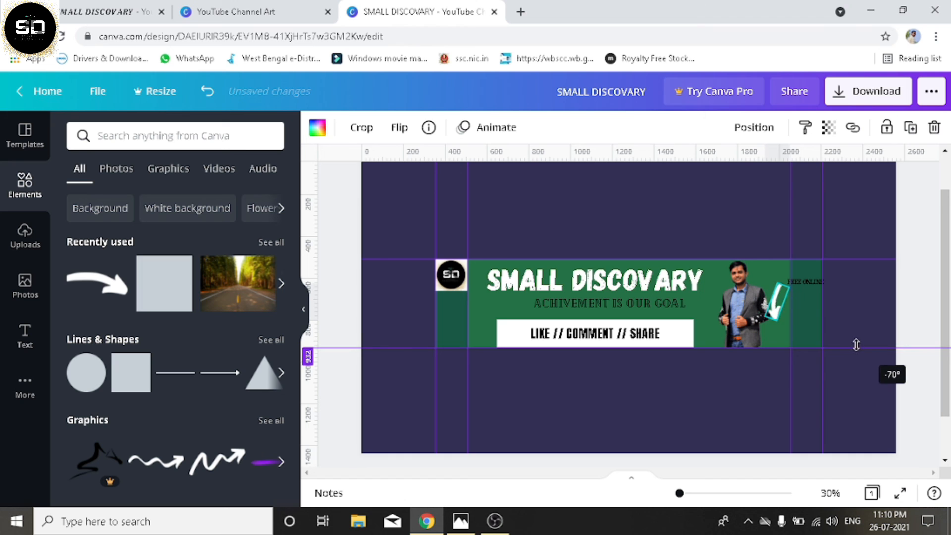
{"action": "left_click_drag", "start_coordinate": [812, 303], "coordinate": [817, 308]}
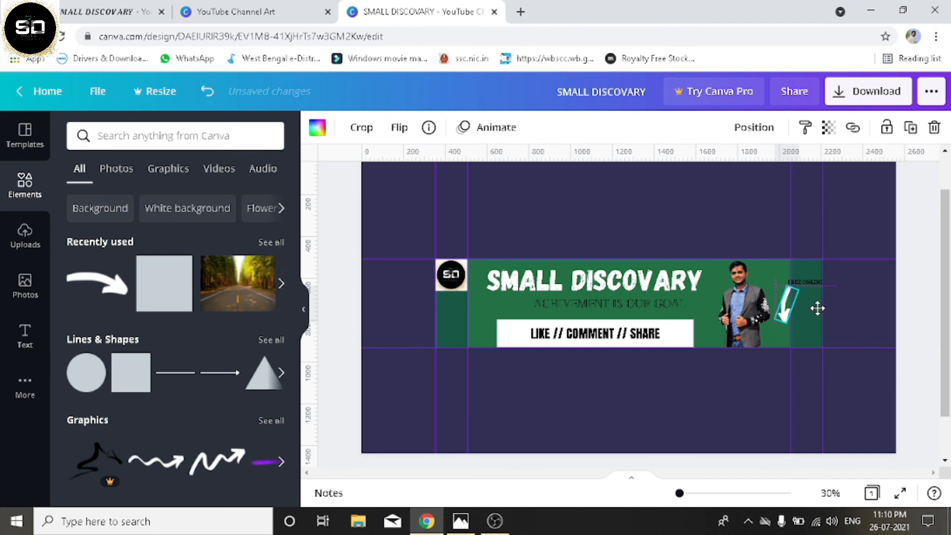
{"action": "left_click", "coordinate": [741, 405]}
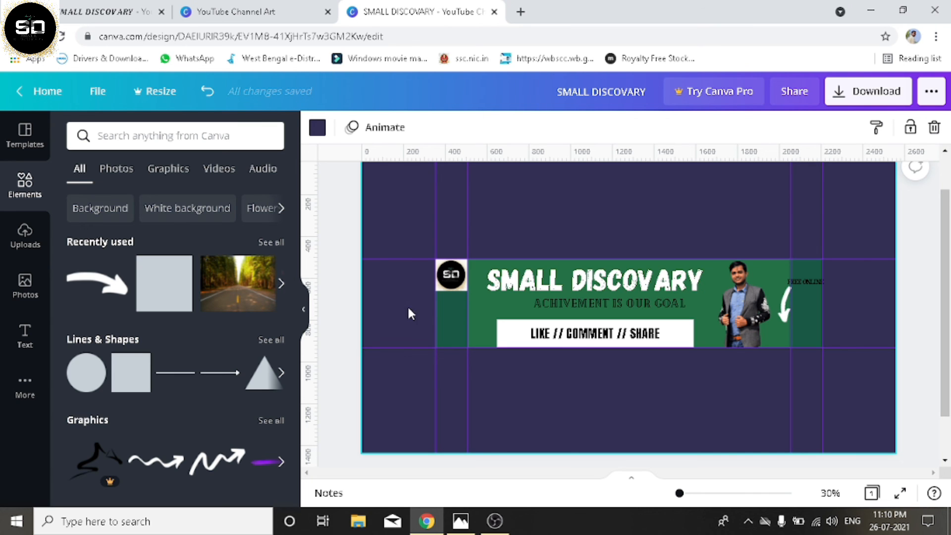
Add widened body text below the green rectangle, reading "TECH.BASED" on one line and "EDUCATIONAL.B" on the next
{"action": "left_click", "coordinate": [24, 338]}
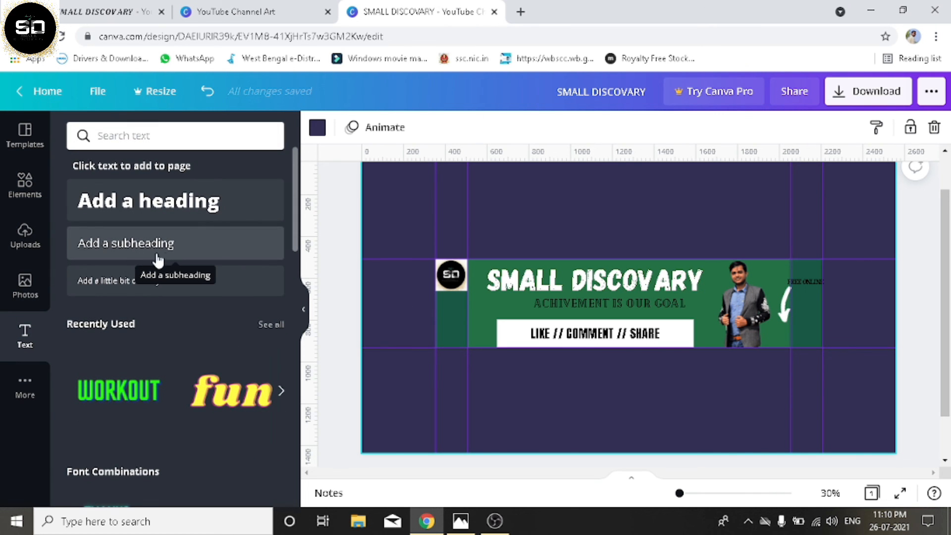
{"action": "left_click", "coordinate": [166, 281]}
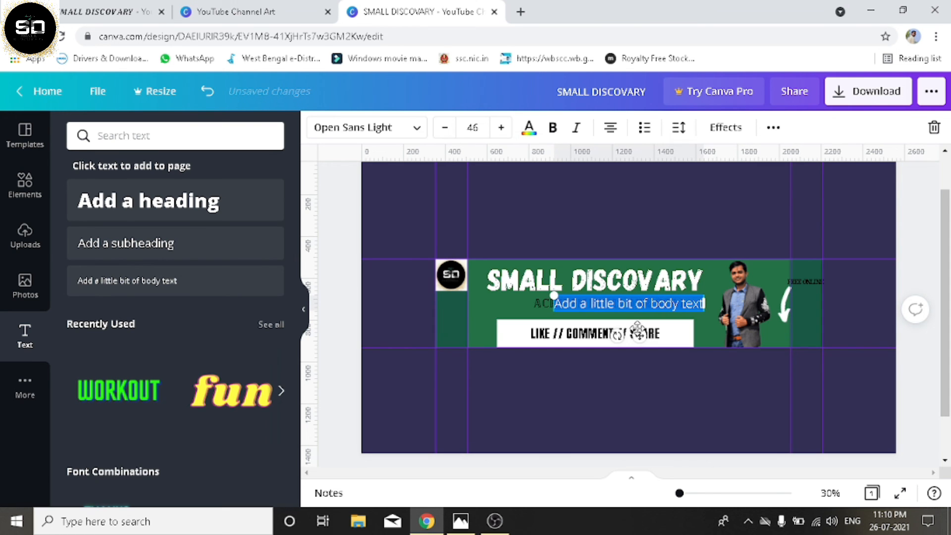
{"action": "left_click_drag", "start_coordinate": [631, 331], "coordinate": [630, 405]}
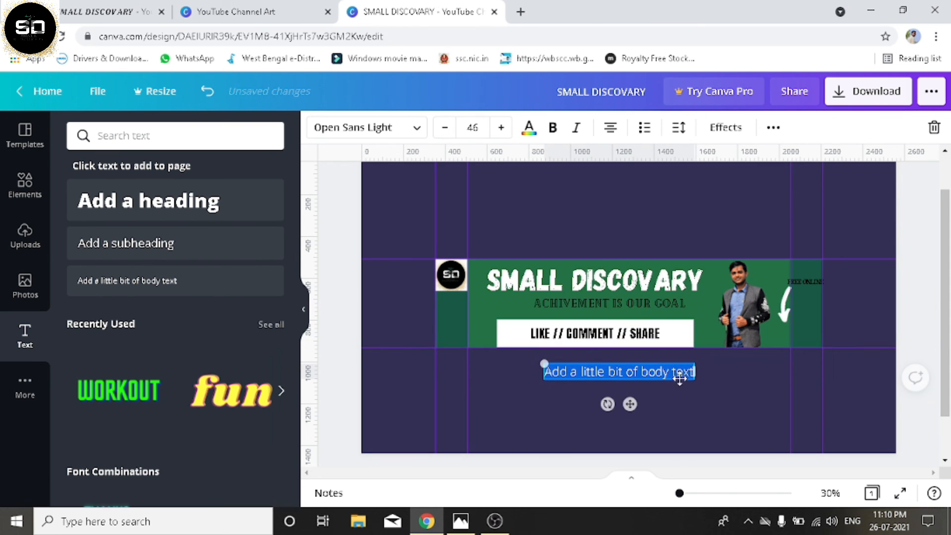
{"action": "left_click_drag", "start_coordinate": [694, 372], "coordinate": [768, 372]}
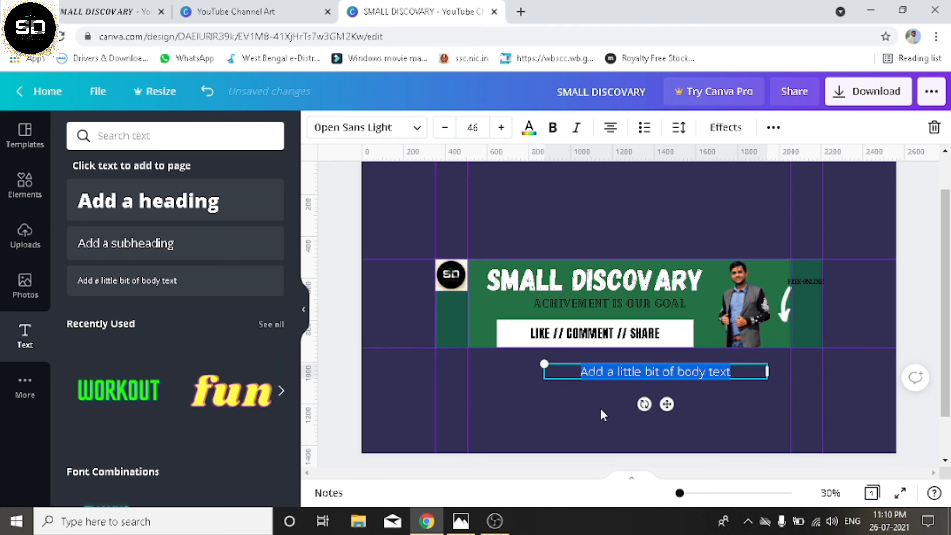
{"action": "key", "text": "BackSpace"}
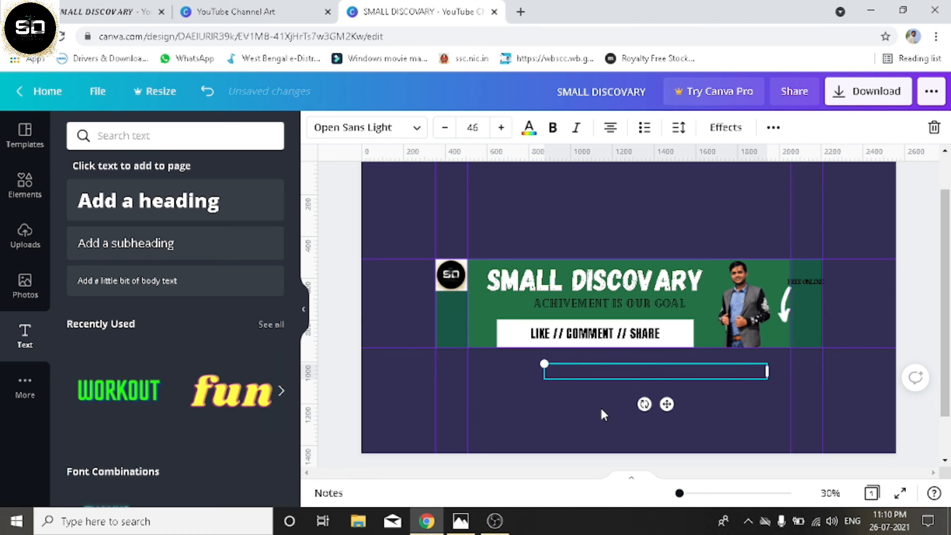
{"action": "type", "text": "TECH.BASED"}
{"action": "key", "text": "Return"}
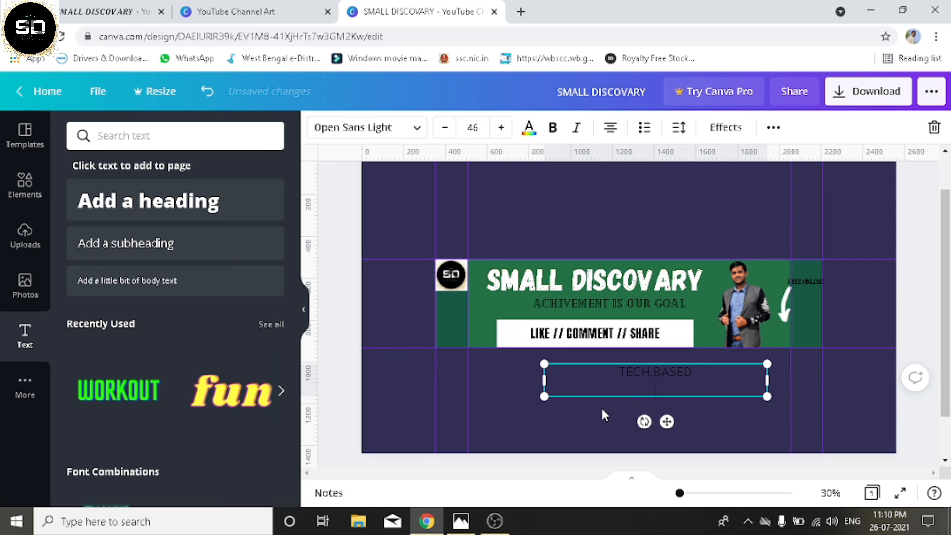
{"action": "type", "text": "EDUCATIONAL.B"}
Make the "TECH.BASED EDUCATIONAL.B" text bold, shrink it to font size 21, and place it below the logo
{"action": "left_click_drag", "start_coordinate": [710, 392], "coordinate": [616, 373]}
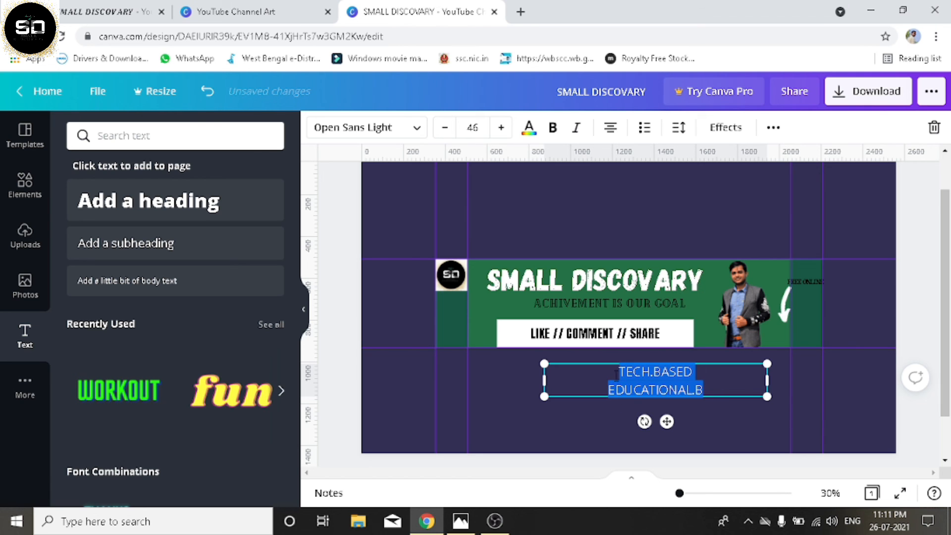
{"action": "left_click", "coordinate": [553, 127]}
{"action": "left_click", "coordinate": [770, 371]}
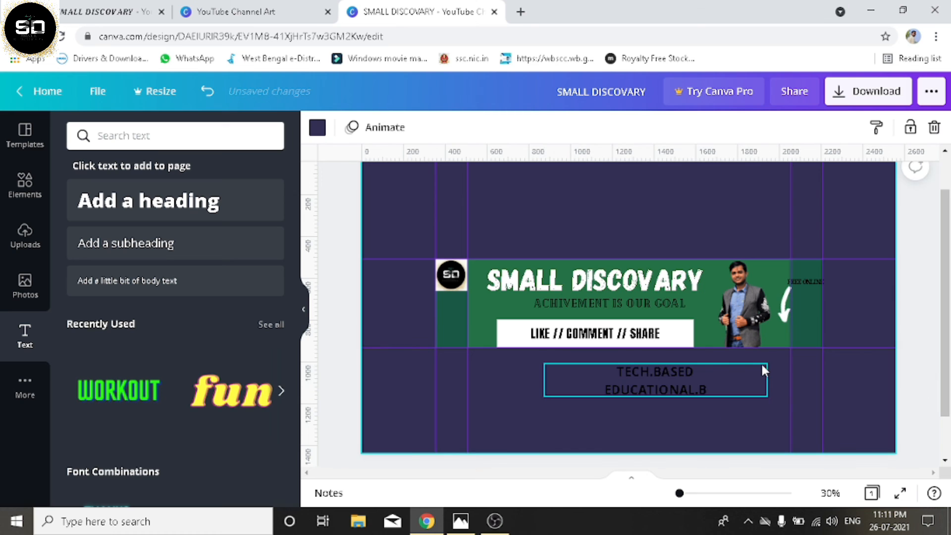
{"action": "left_click", "coordinate": [739, 381]}
{"action": "left_click_drag", "start_coordinate": [766, 364], "coordinate": [471, 336]}
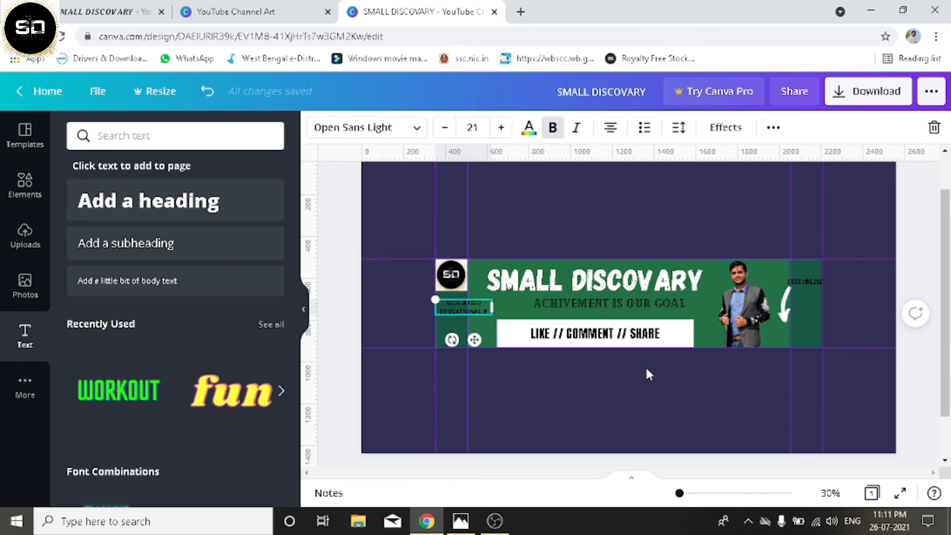
{"action": "left_click", "coordinate": [611, 381]}
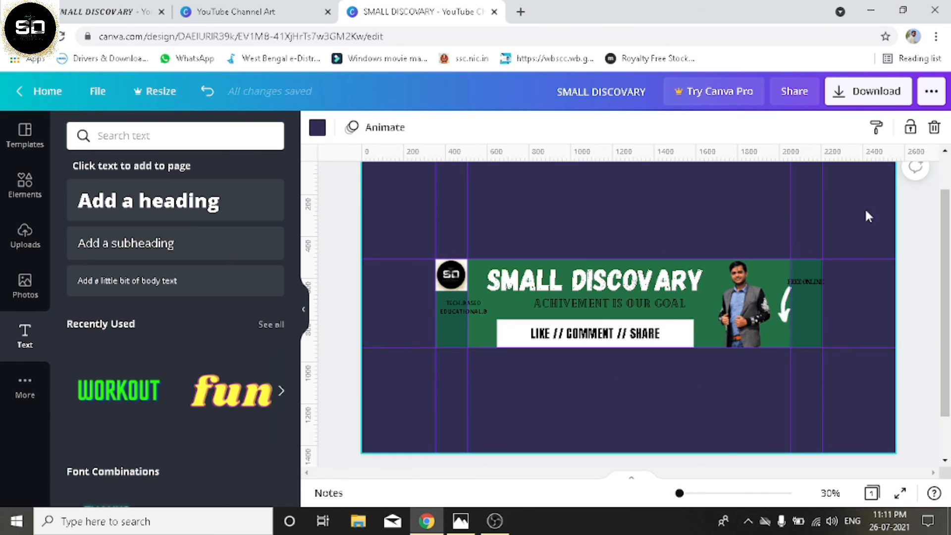
Download the banner as a PNG and return to the design with the side panel collapsed
{"action": "left_click", "coordinate": [861, 97]}
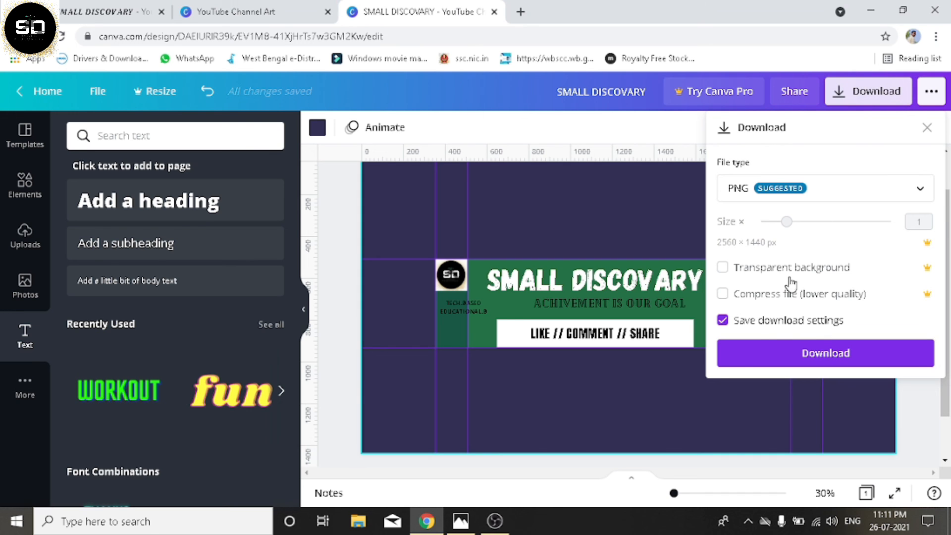
{"action": "left_click", "coordinate": [827, 353]}
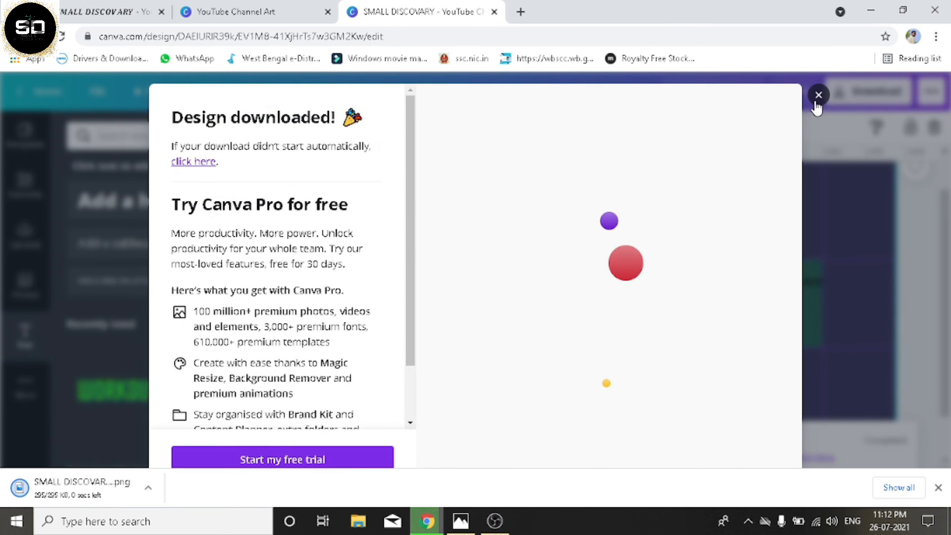
{"action": "left_click", "coordinate": [818, 96]}
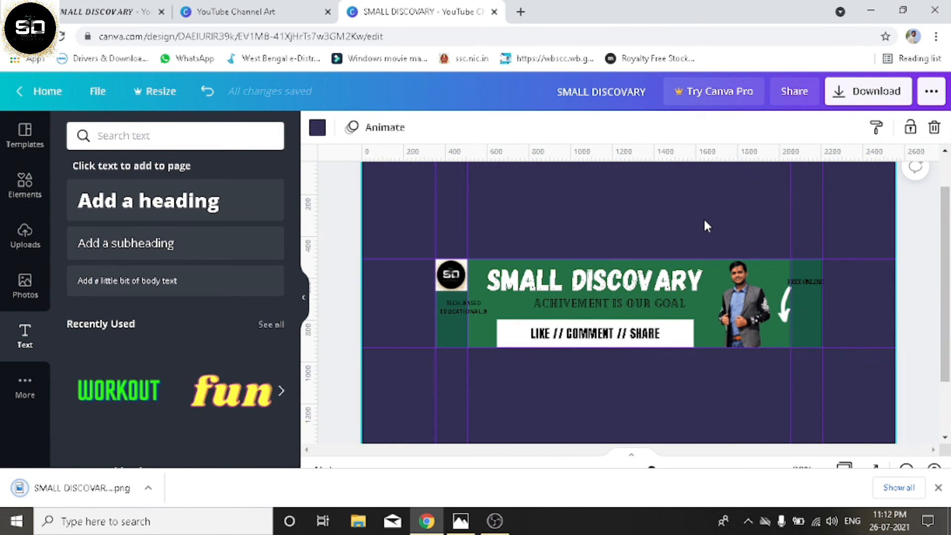
{"action": "left_click", "coordinate": [306, 300]}
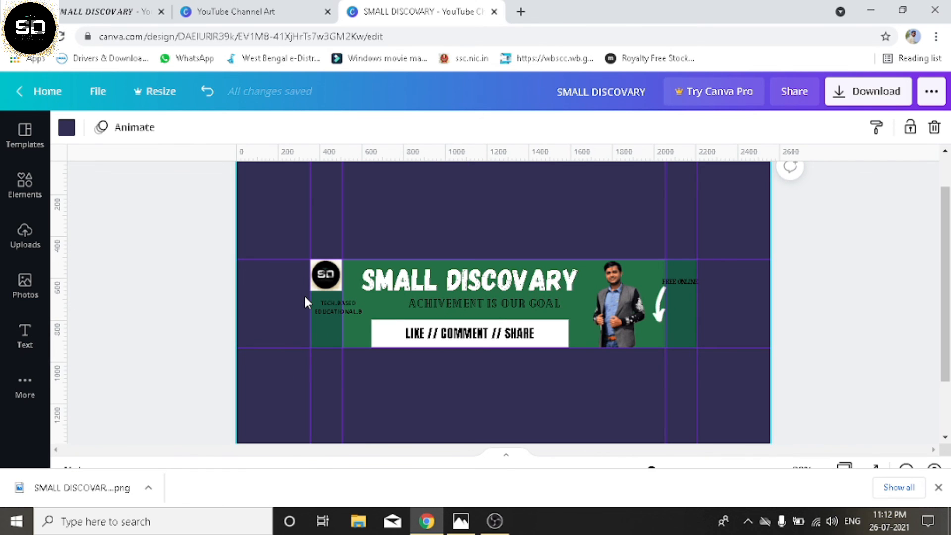